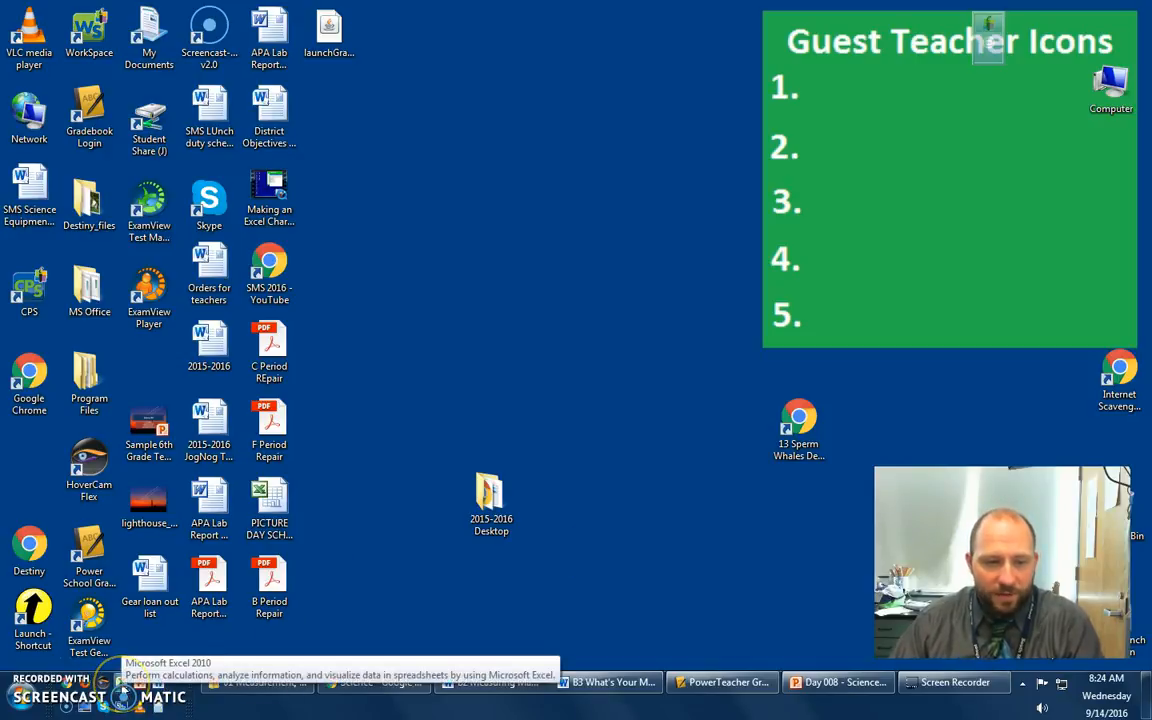
# - Find Excel among the installed programs and launch Microsoft Excel 2010 with a blank workbook
pyautogui.click(24, 704)
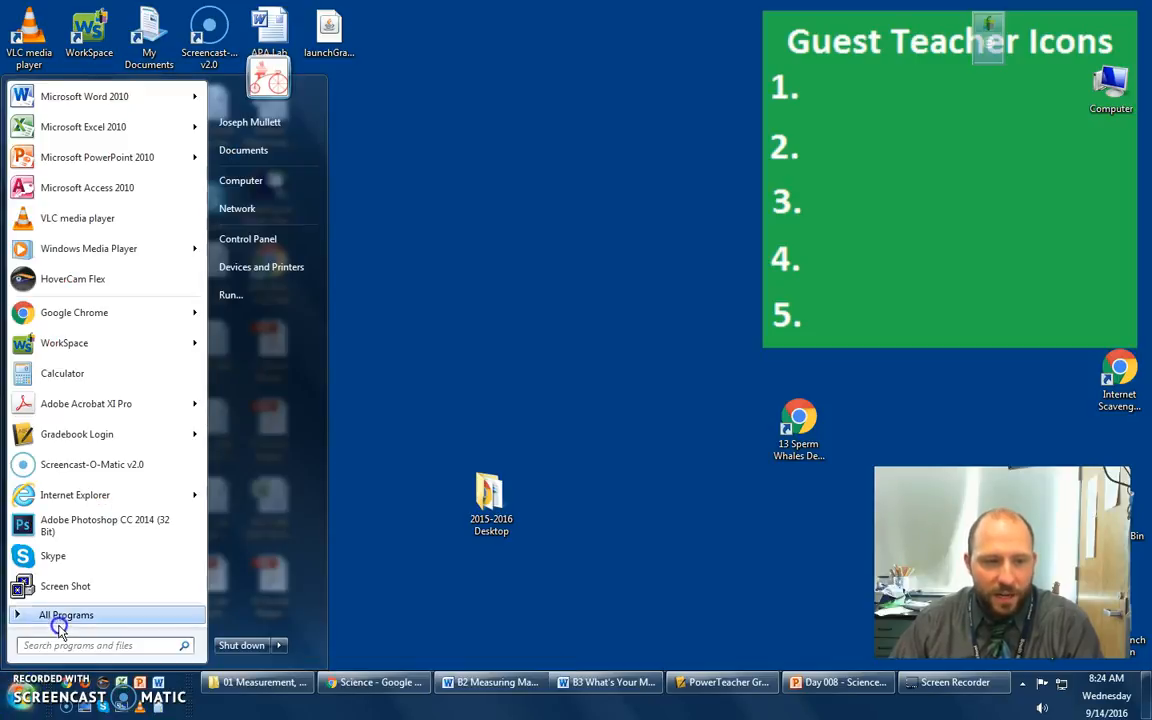
pyautogui.click(60, 620)
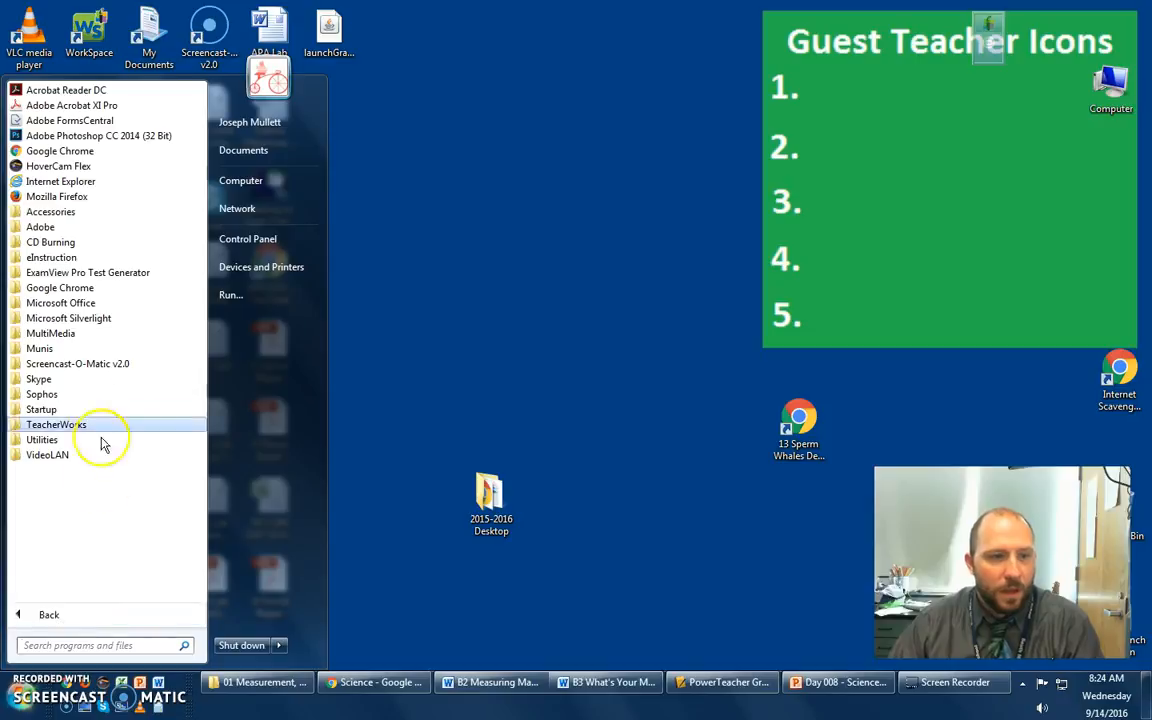
pyautogui.click(70, 302)
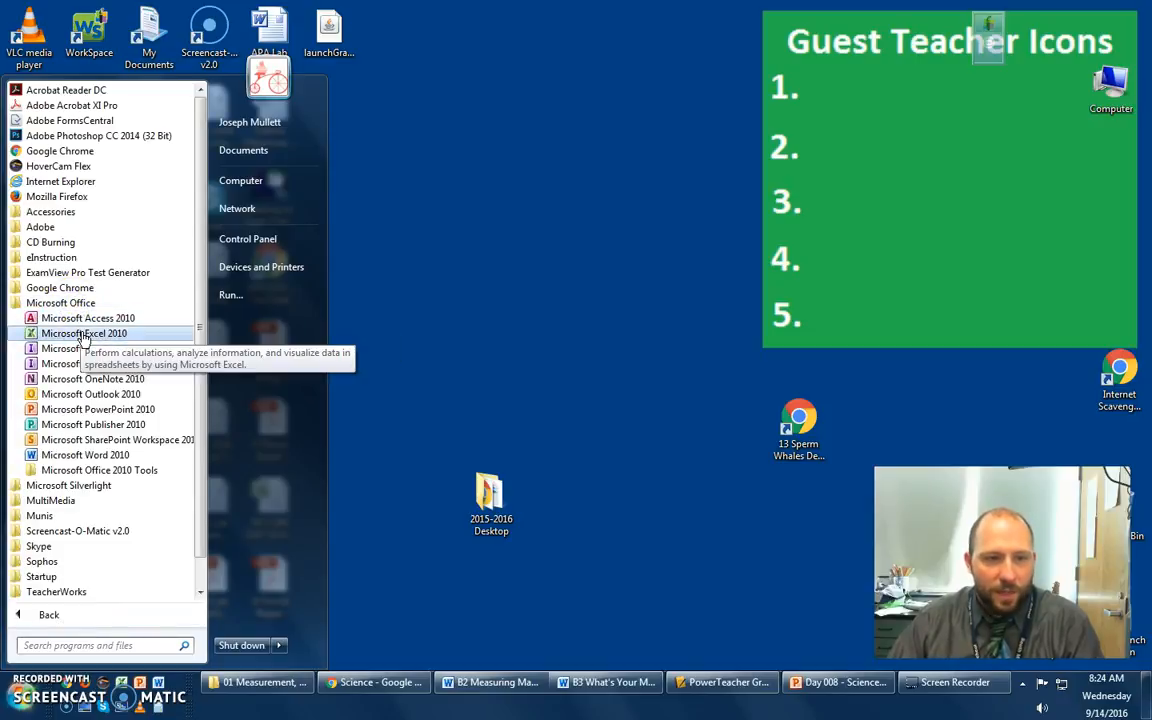
pyautogui.click(84, 645)
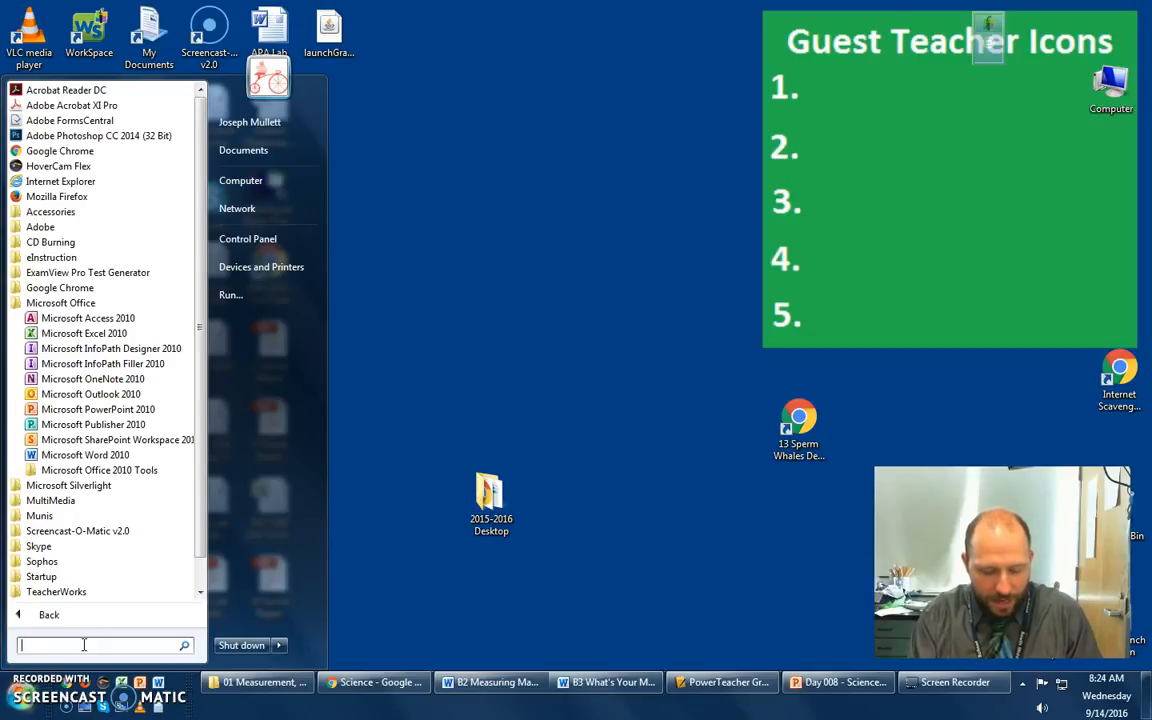
pyautogui.write('excel')
pyautogui.click(88, 120)
pyautogui.click(266, 362)
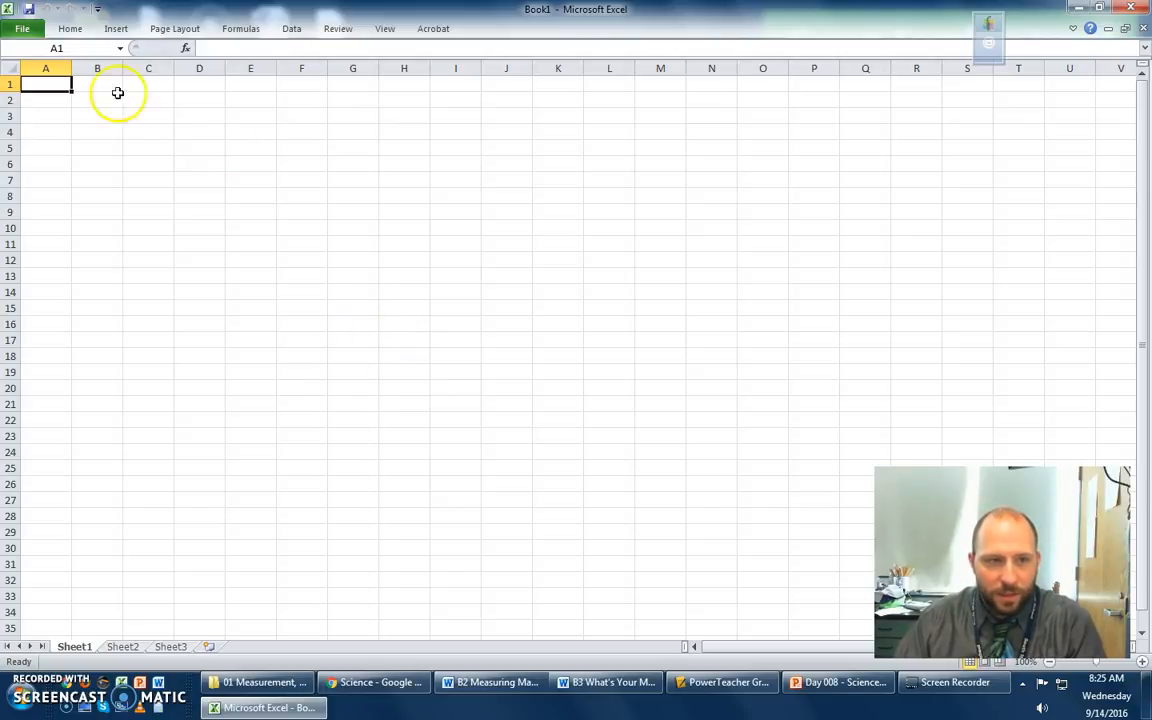
# - Fill in the sheet heading with the author's full name in A1, September 14, 2016 in A2 and Period C in A3
pyautogui.click(55, 86)
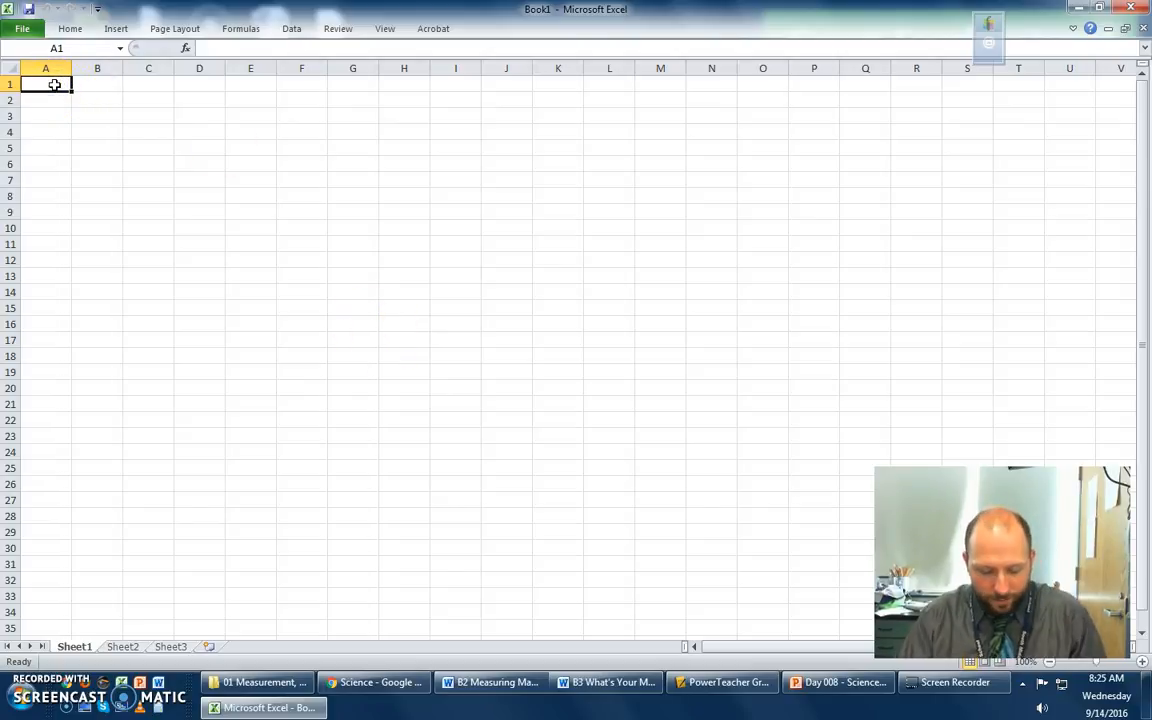
pyautogui.write('Joseph Mullett')
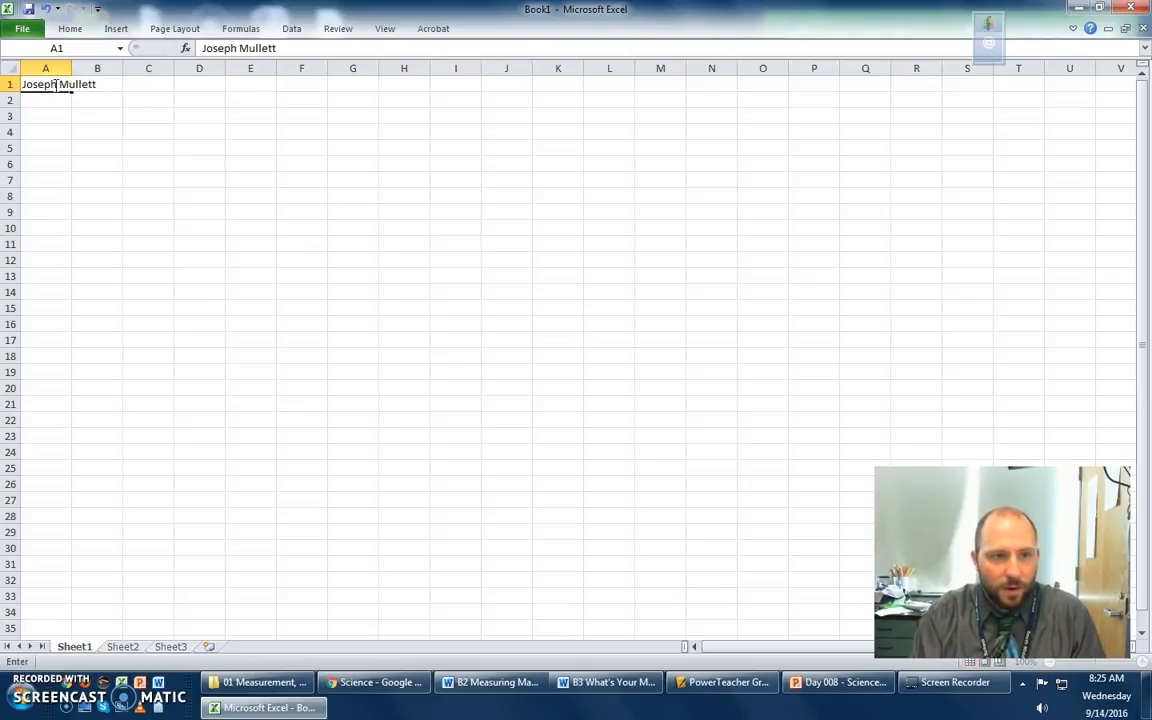
pyautogui.press('Return')
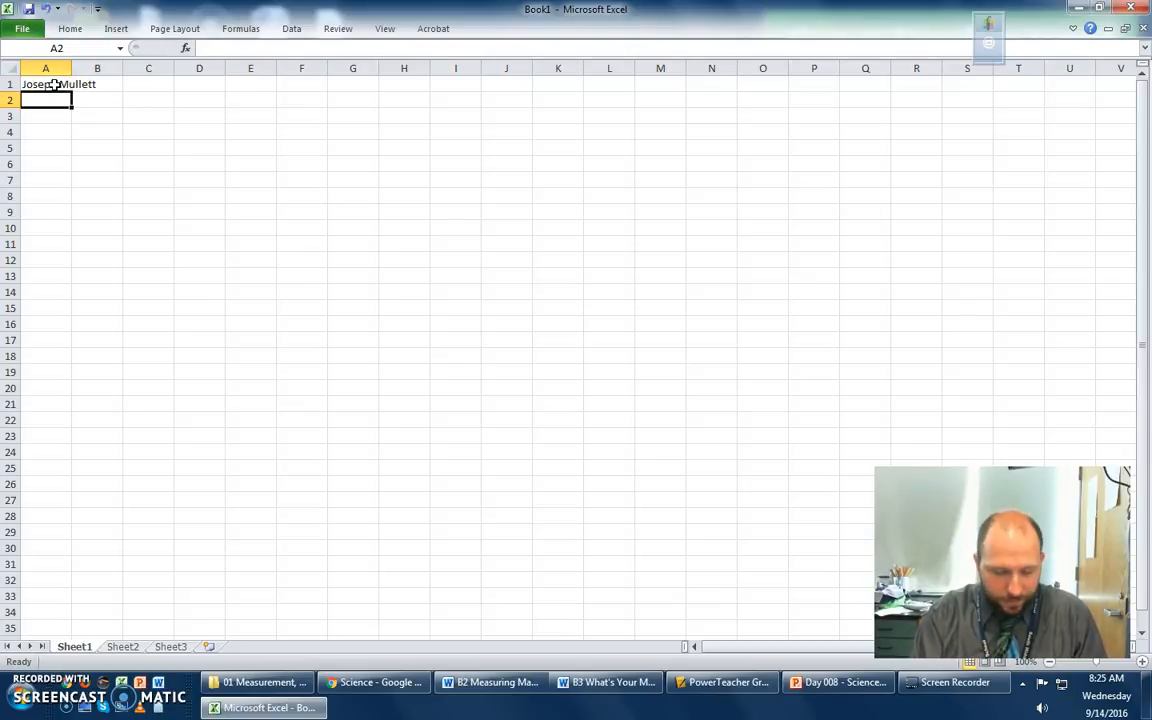
pyautogui.write('September')
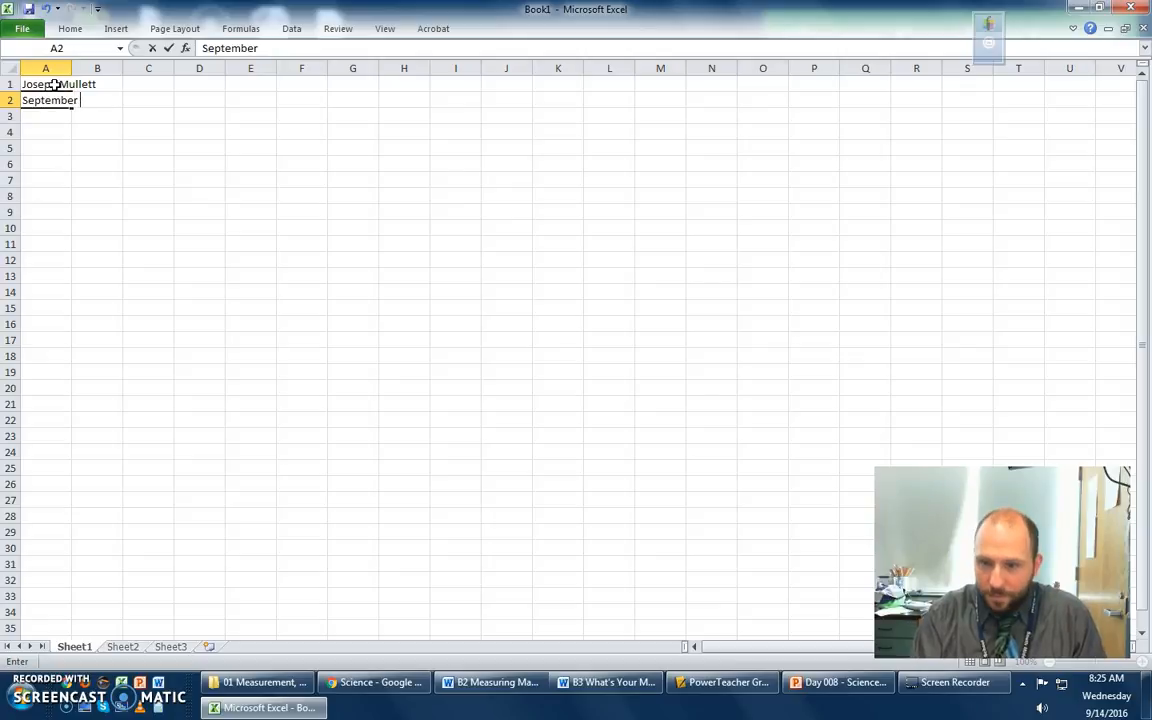
pyautogui.write(' 14, 2016')
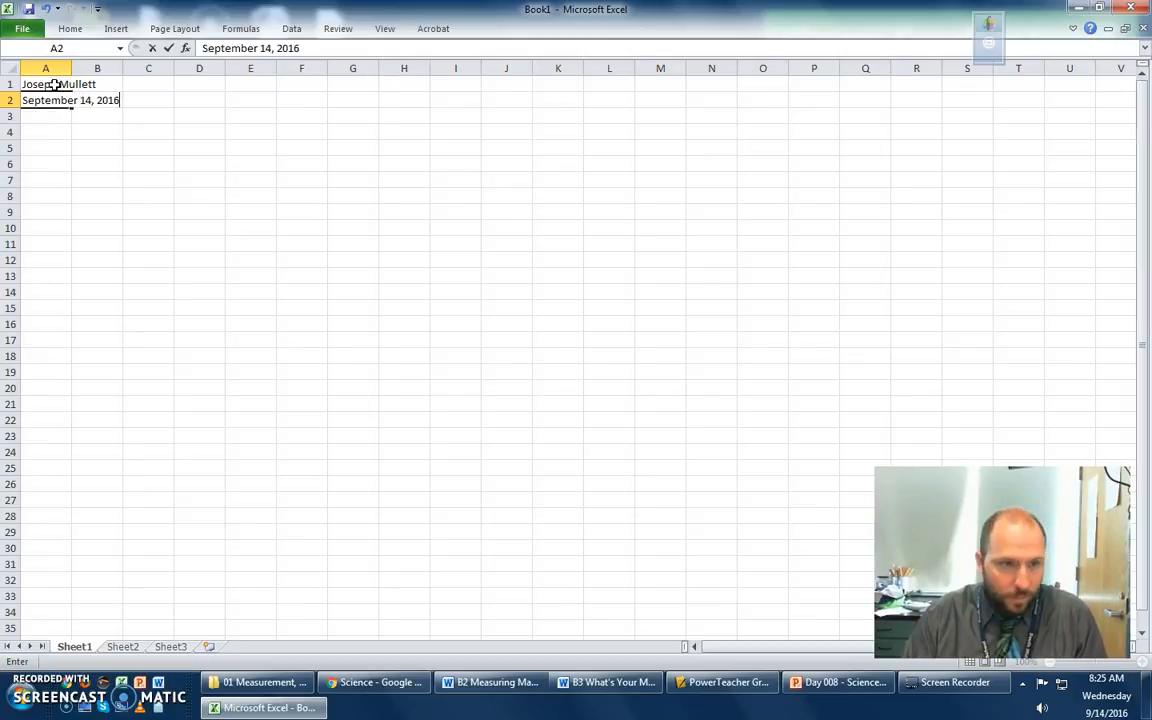
pyautogui.press('Return')
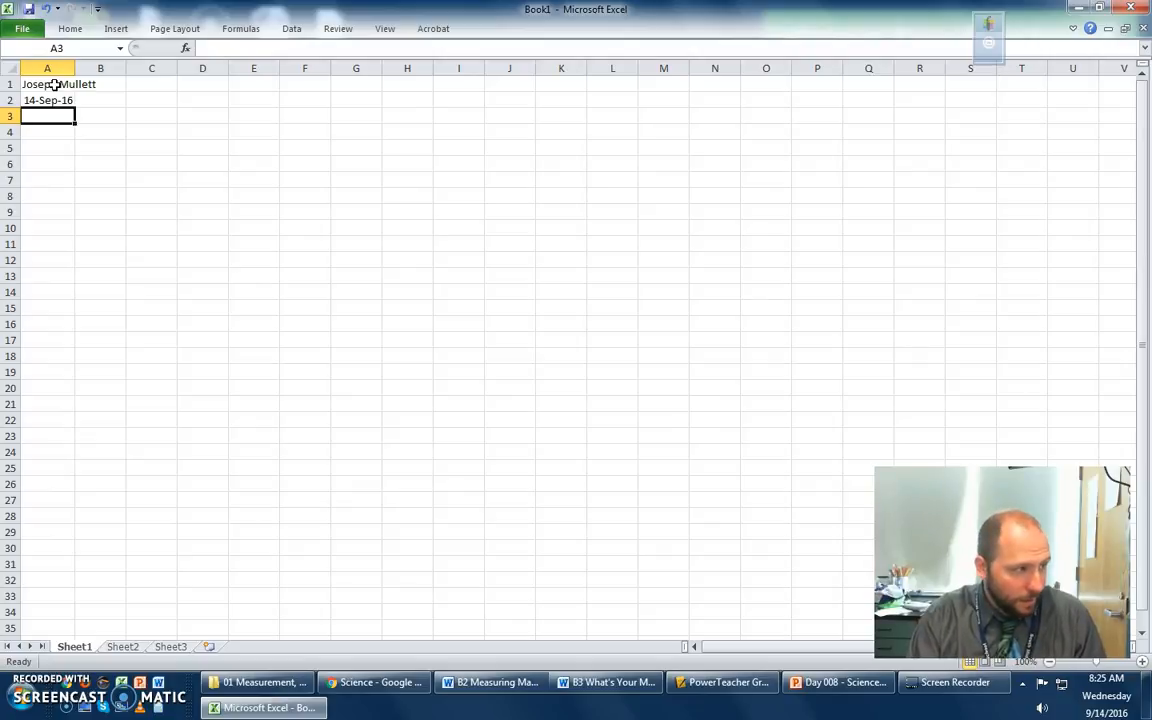
pyautogui.write('Period C')
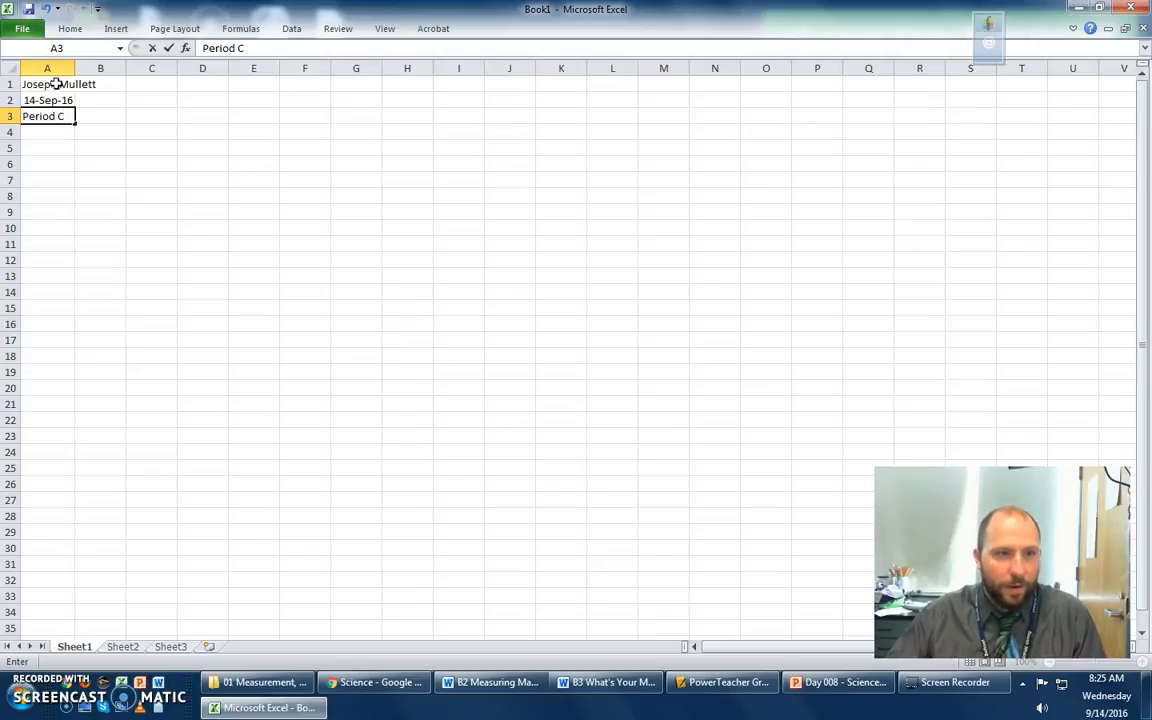
pyautogui.click(186, 130)
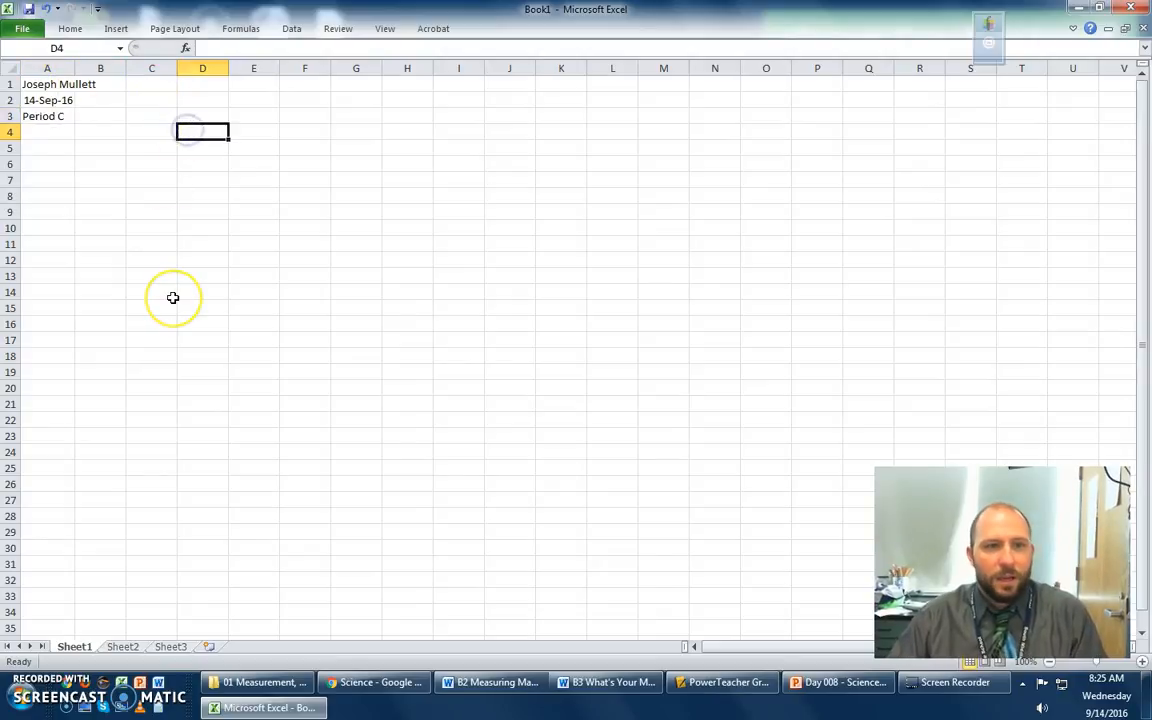
pyautogui.click(35, 88)
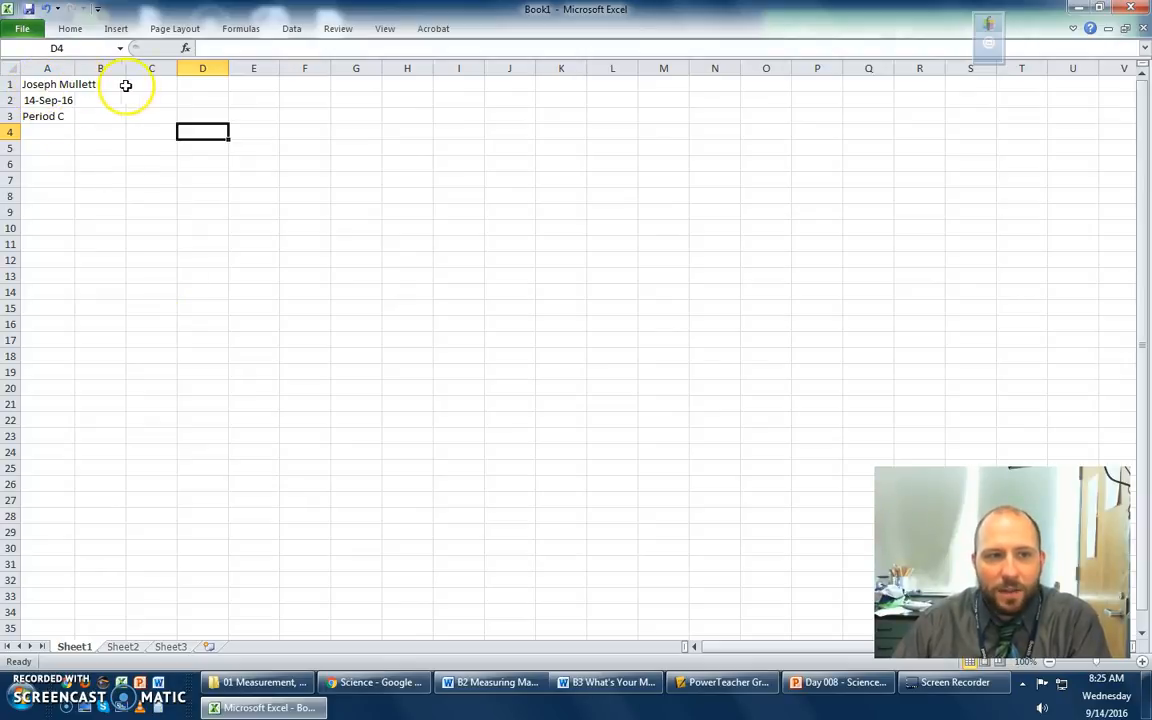
pyautogui.click(105, 210)
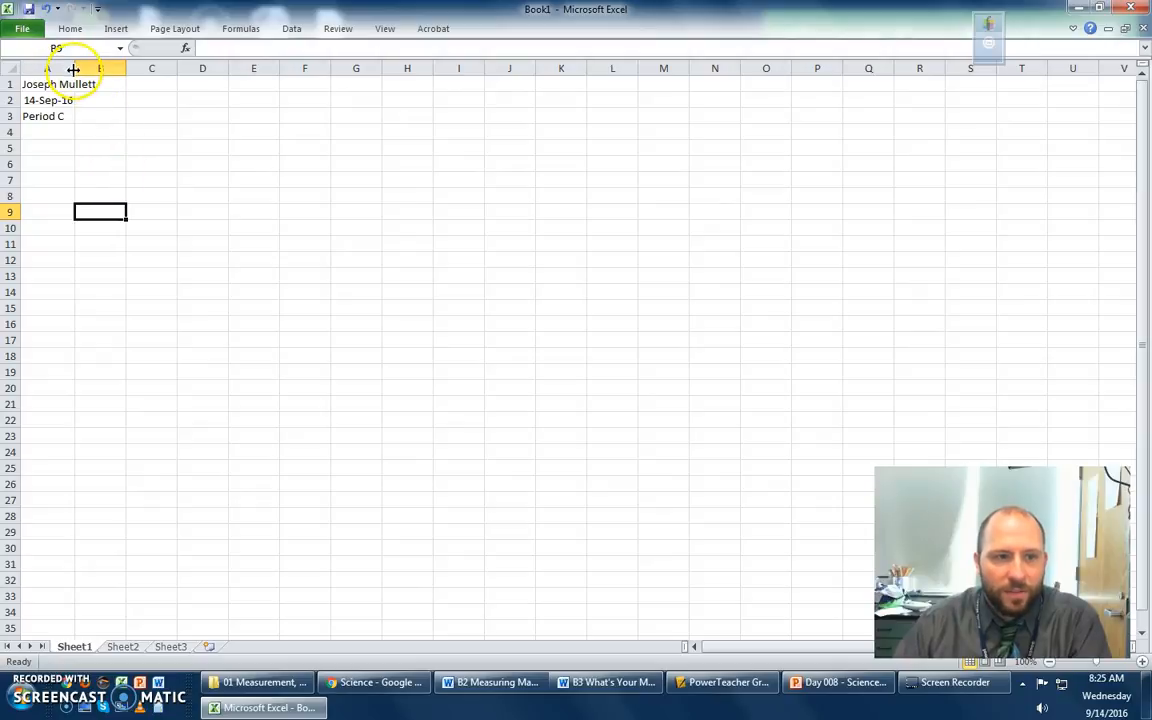
pyautogui.click(170, 163)
pyautogui.click(69, 160)
pyautogui.click(145, 242)
pyautogui.click(158, 146)
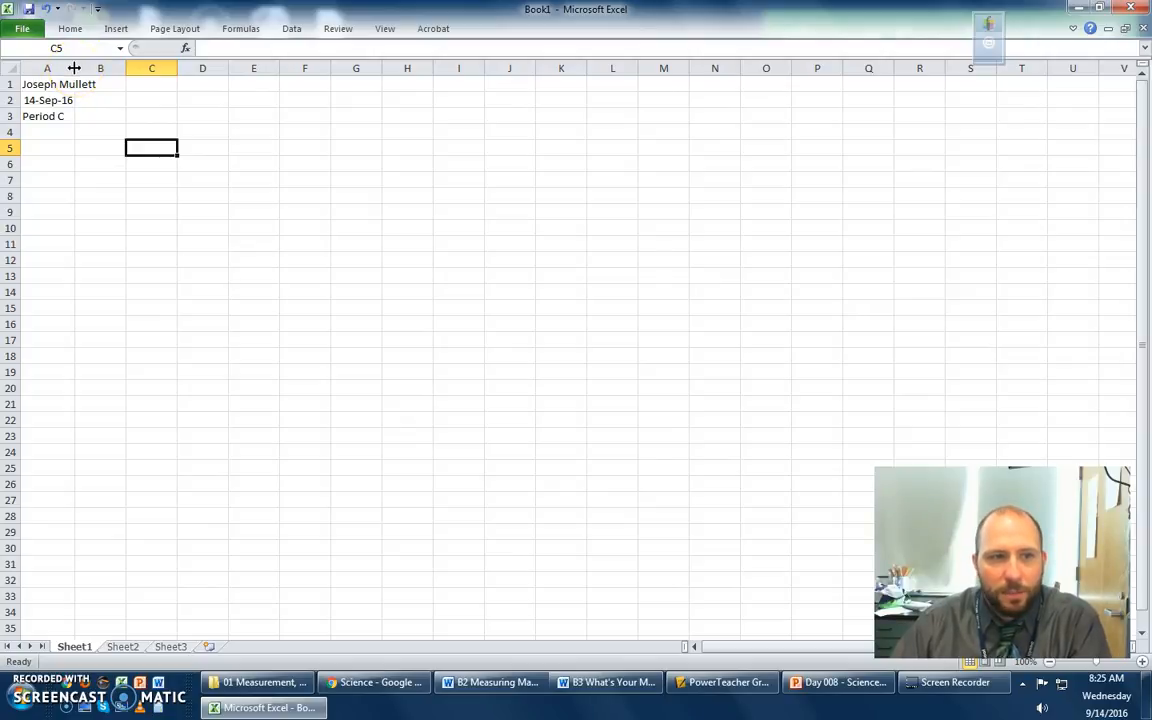
# - Widen column A so that the full name in A1 fits inside the cell
pyautogui.moveTo(74, 67); pyautogui.dragTo(104, 67)
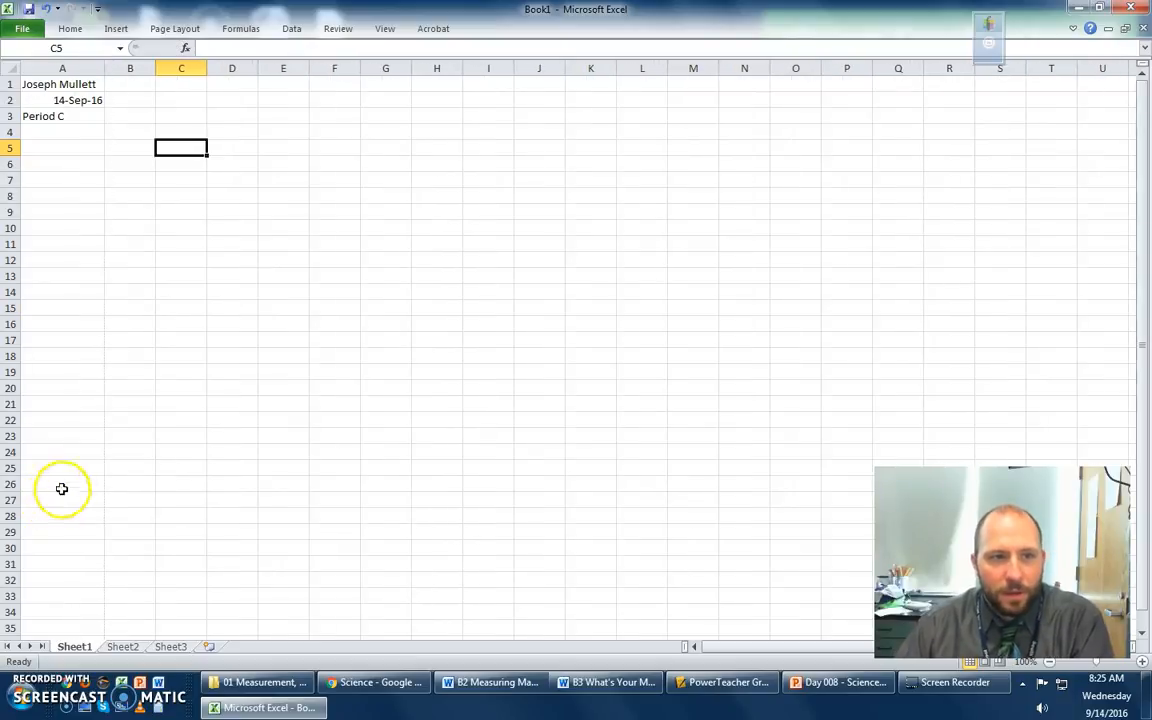
# - Enter the column headings Square, Tall Rectangle and Wide Rectangle in cells A5, B5 and C5
pyautogui.click(61, 152)
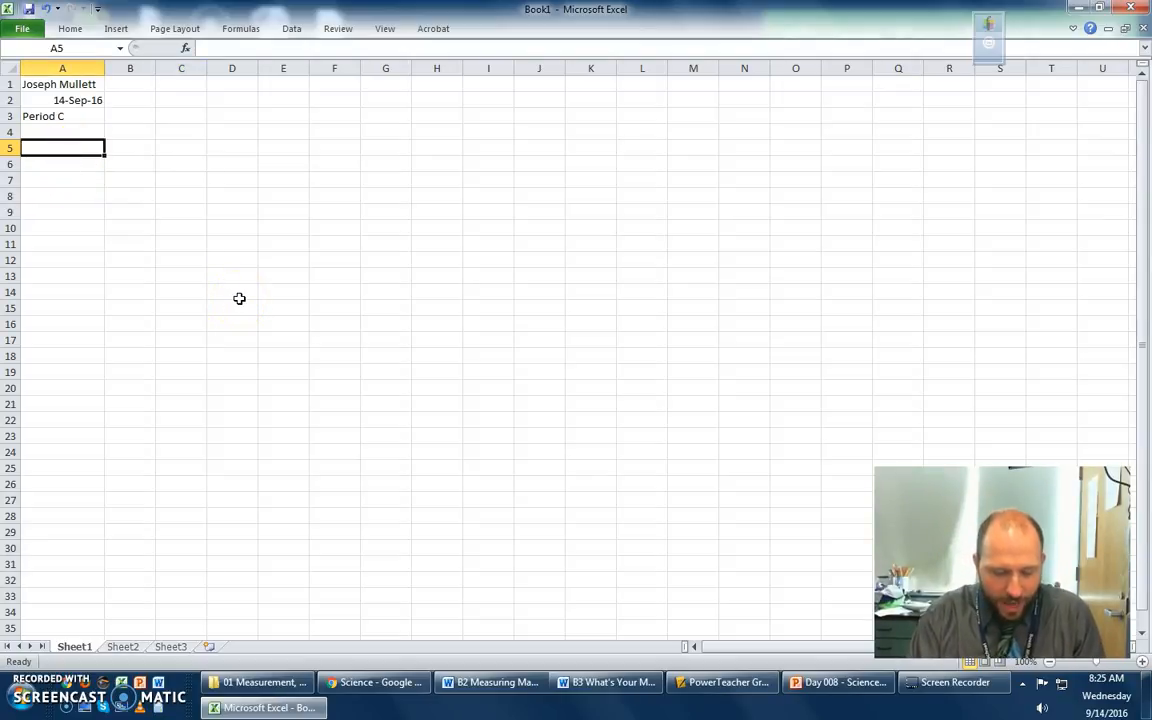
pyautogui.write('Square')
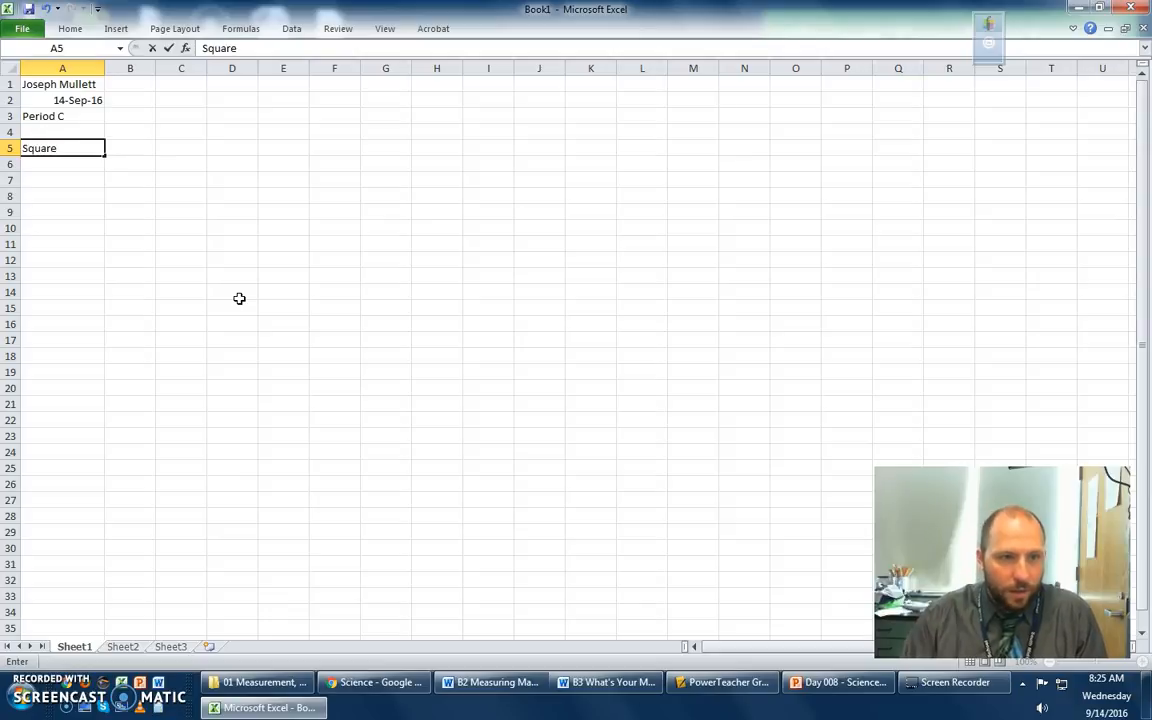
pyautogui.press('Tab')
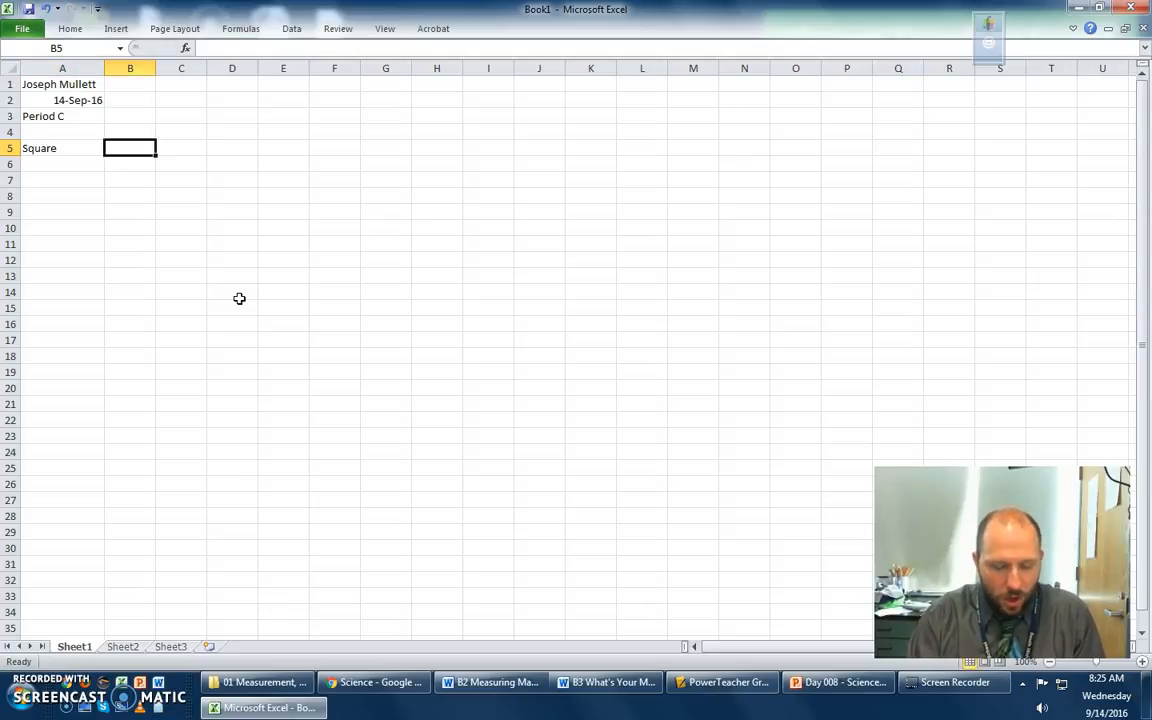
pyautogui.write('Tall Rectangle')
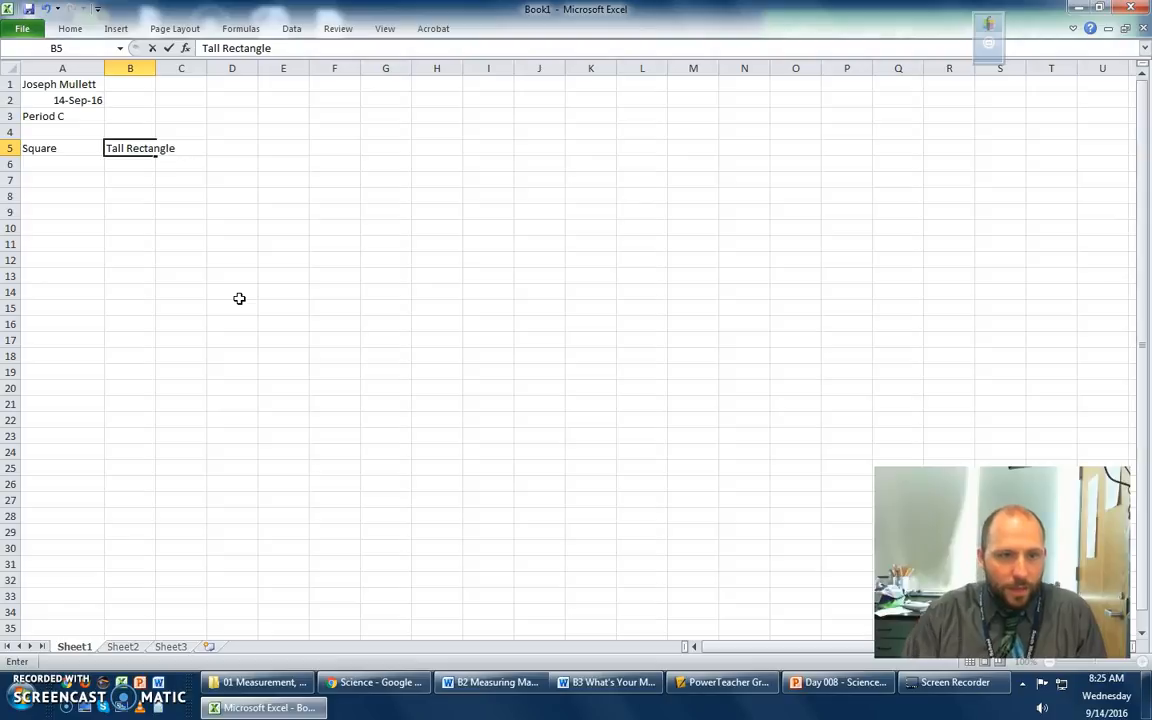
pyautogui.press('Tab')
pyautogui.write('Wid')
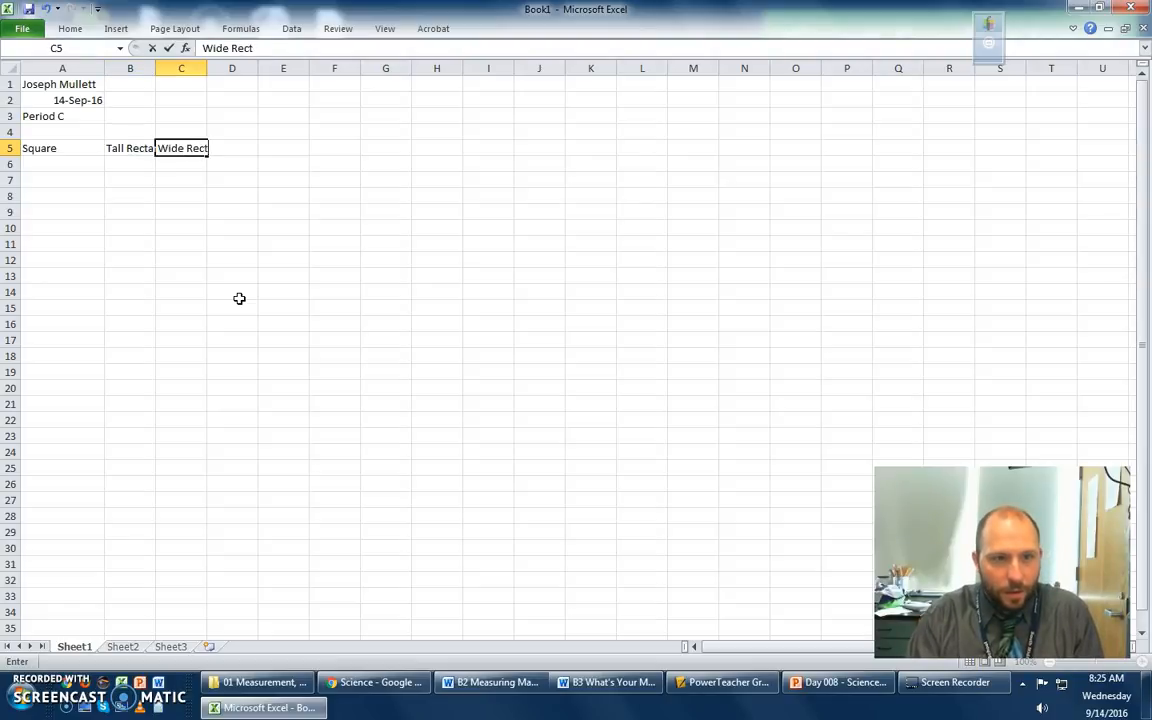
pyautogui.write('e Rectangle')
pyautogui.click(239, 298)
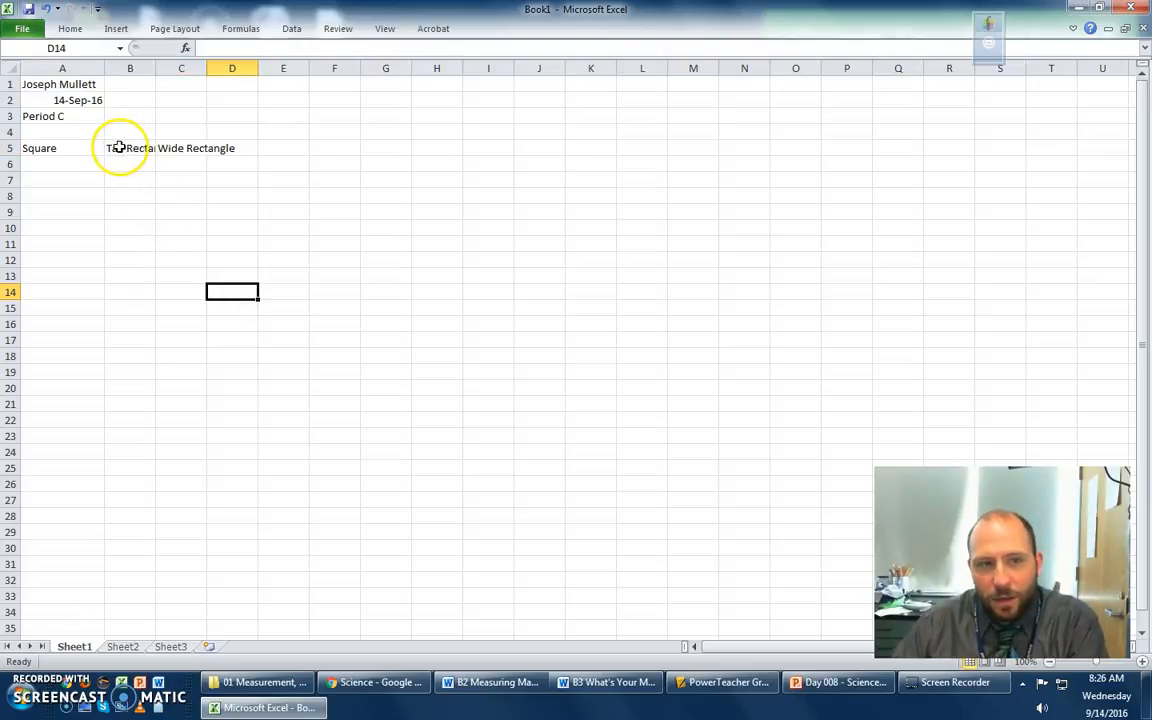
# - Widen columns B and C to fit the Tall Rectangle and Wide Rectangle headings
pyautogui.moveTo(155, 69); pyautogui.dragTo(265, 70)
pyautogui.click(203, 117)
pyautogui.click(392, 262)
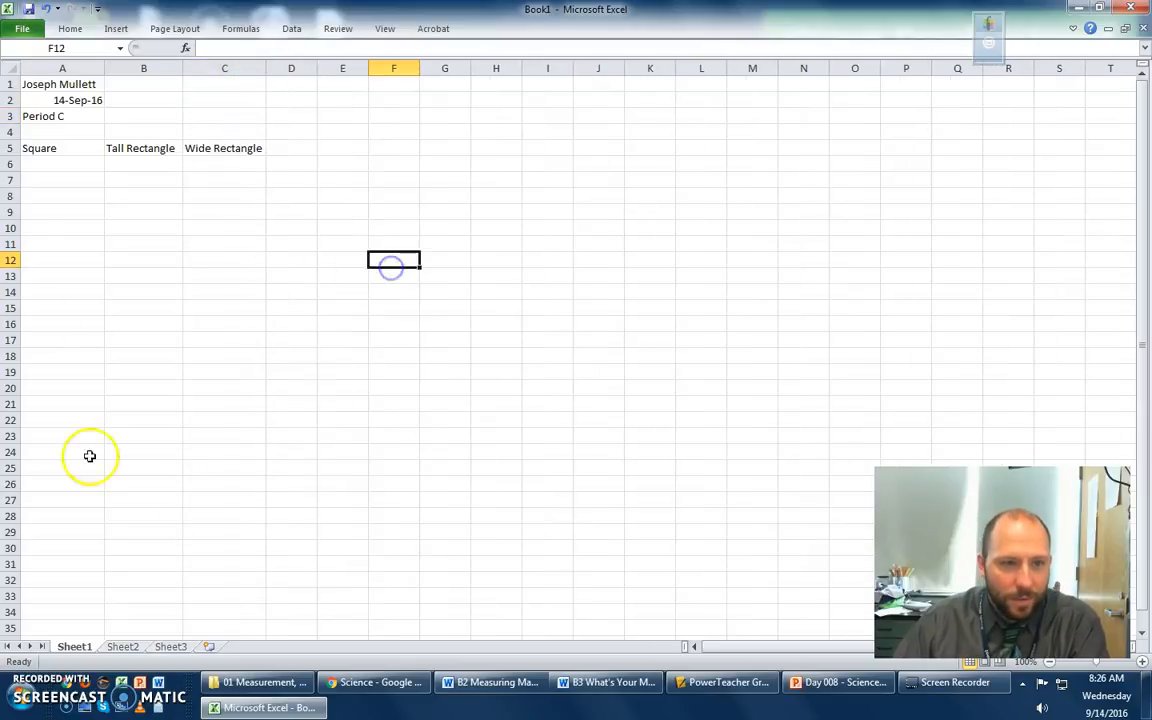
# - Enter the values 7, 3 and 2 under the Square, Tall Rectangle and Wide Rectangle headings in row 6
pyautogui.click(66, 166)
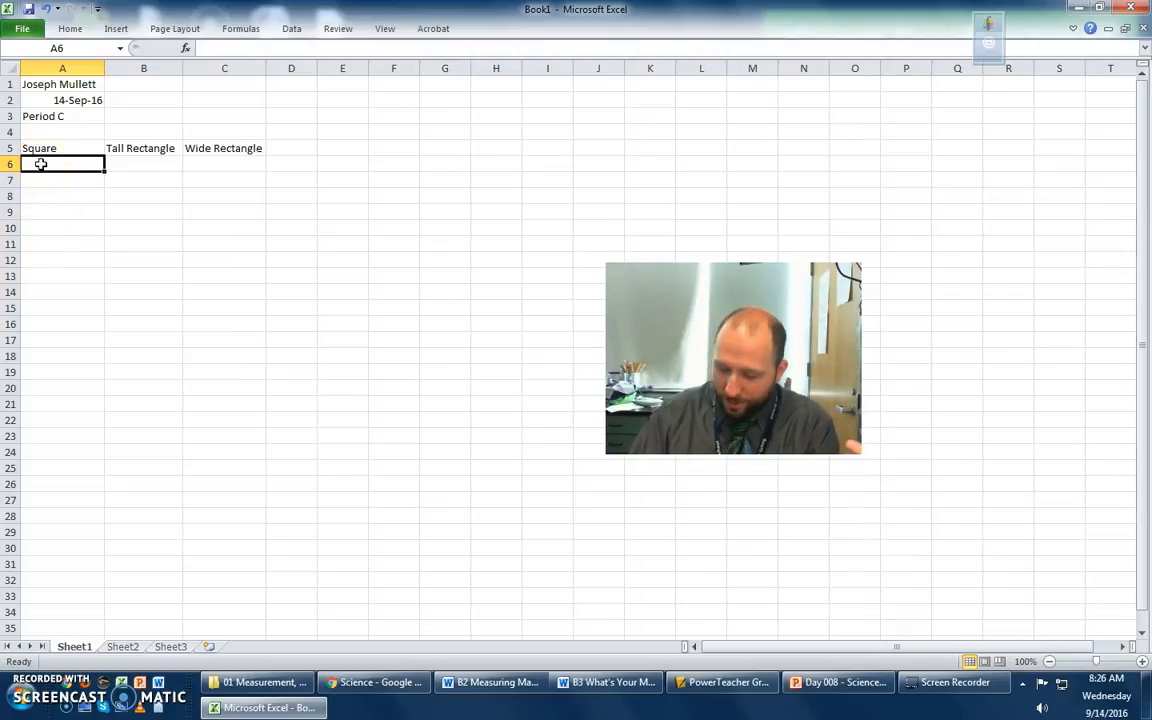
pyautogui.write('7')
pyautogui.press('Tab')
pyautogui.write('3')
pyautogui.press('Tab')
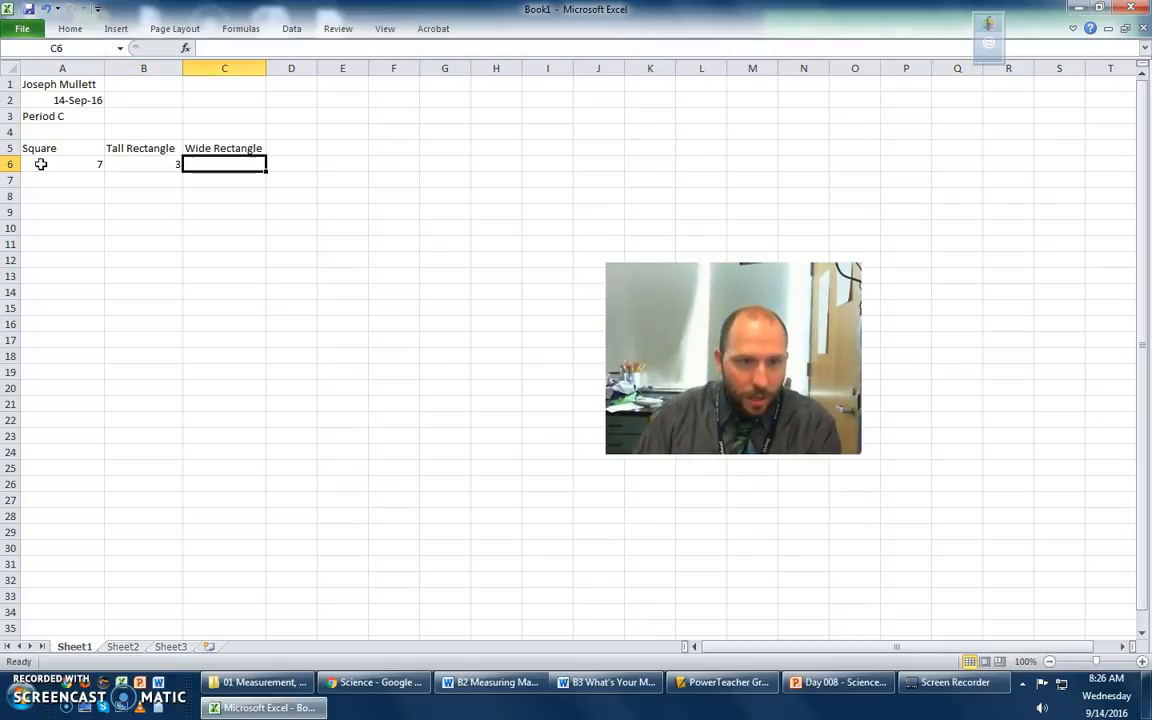
pyautogui.write('2')
pyautogui.click(37, 259)
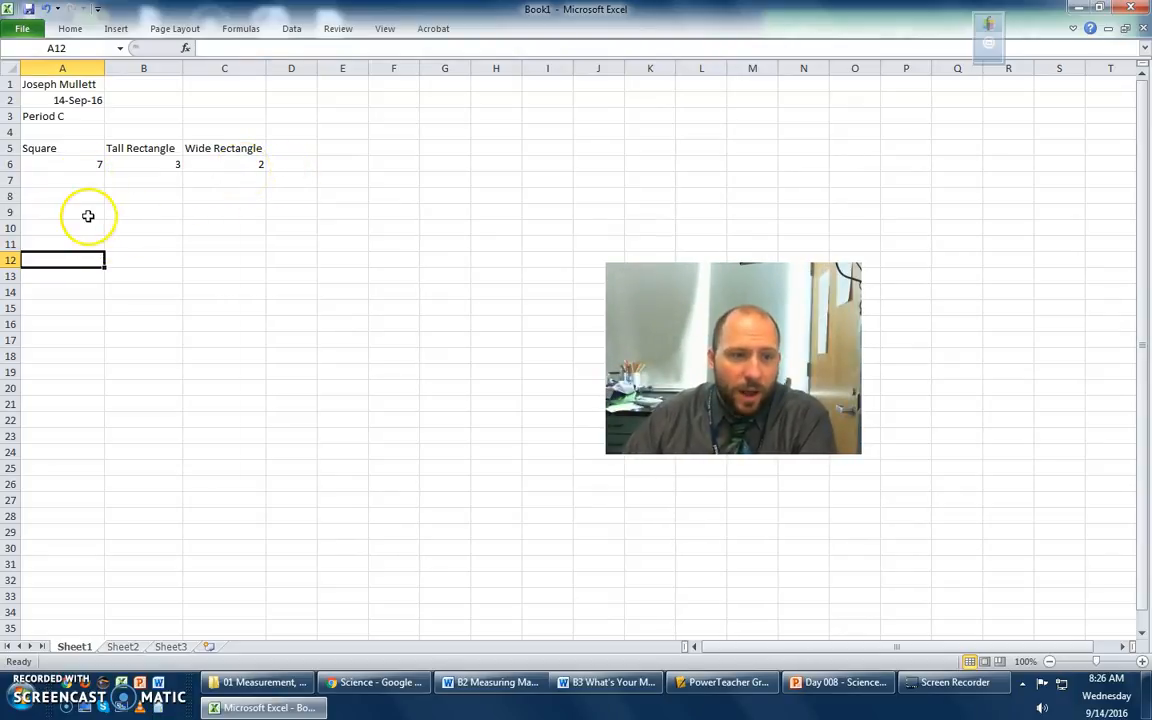
# - Insert an empty 2-D stacked column chart and place it below the data, covering about rows 9 to 23
pyautogui.click(59, 229)
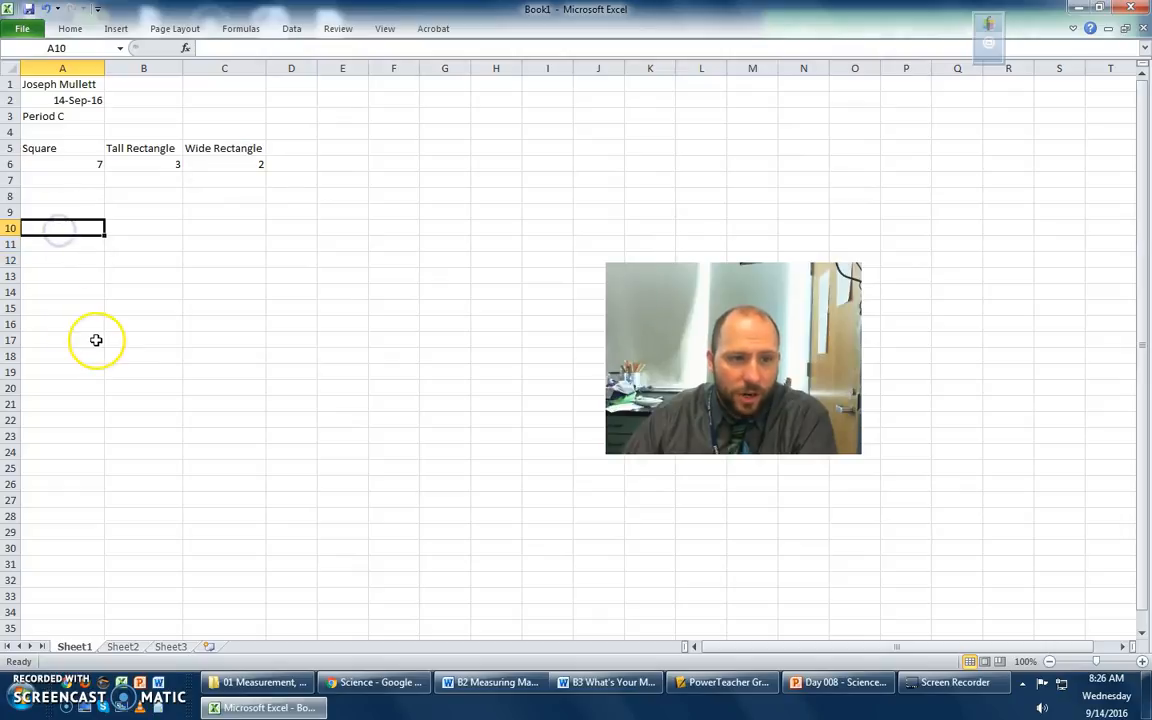
pyautogui.click(116, 29)
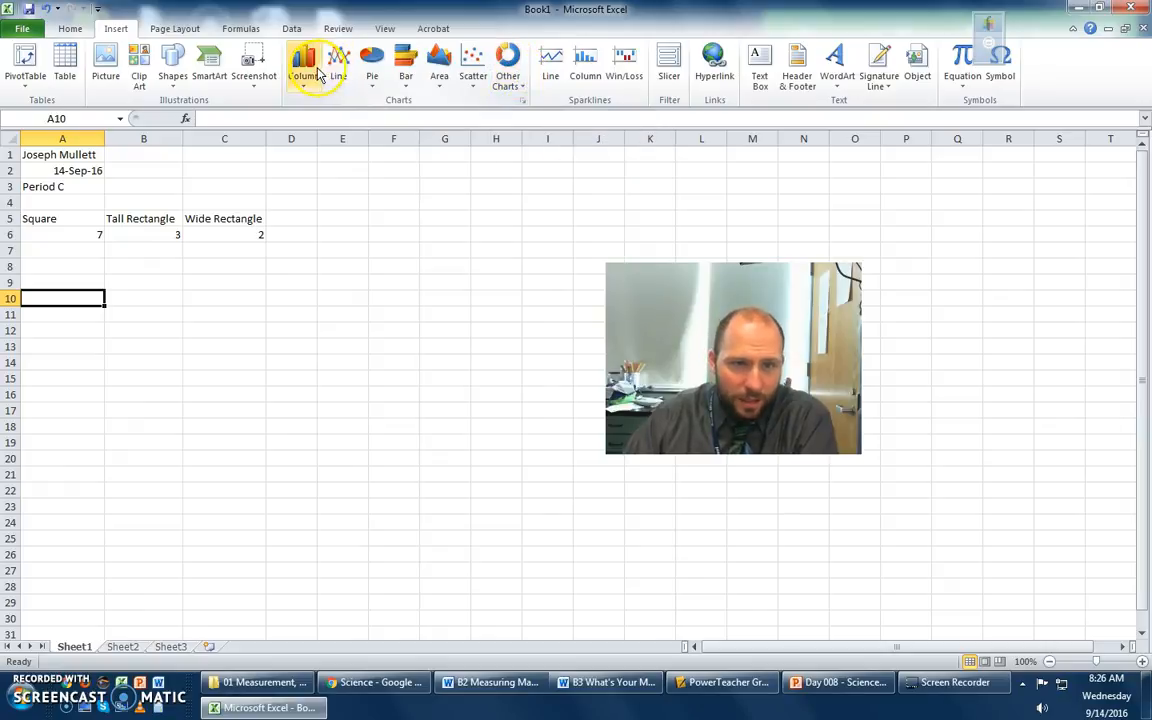
pyautogui.click(305, 80)
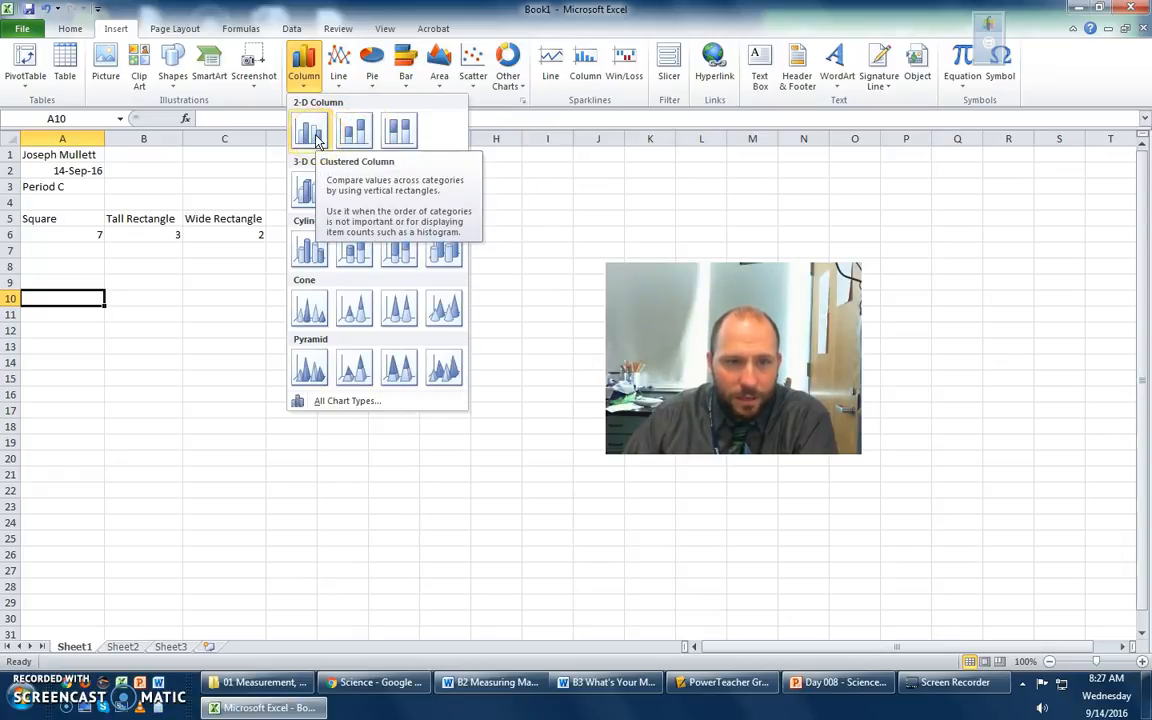
pyautogui.click(360, 134)
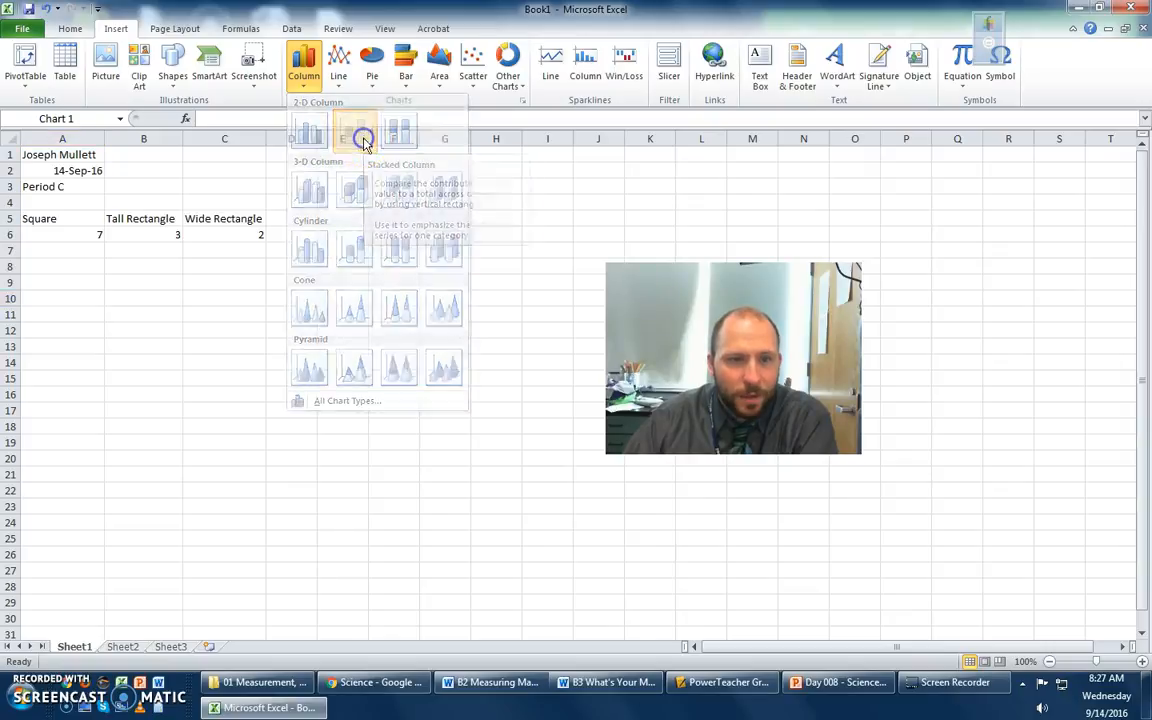
pyautogui.moveTo(535, 380); pyautogui.dragTo(169, 370)
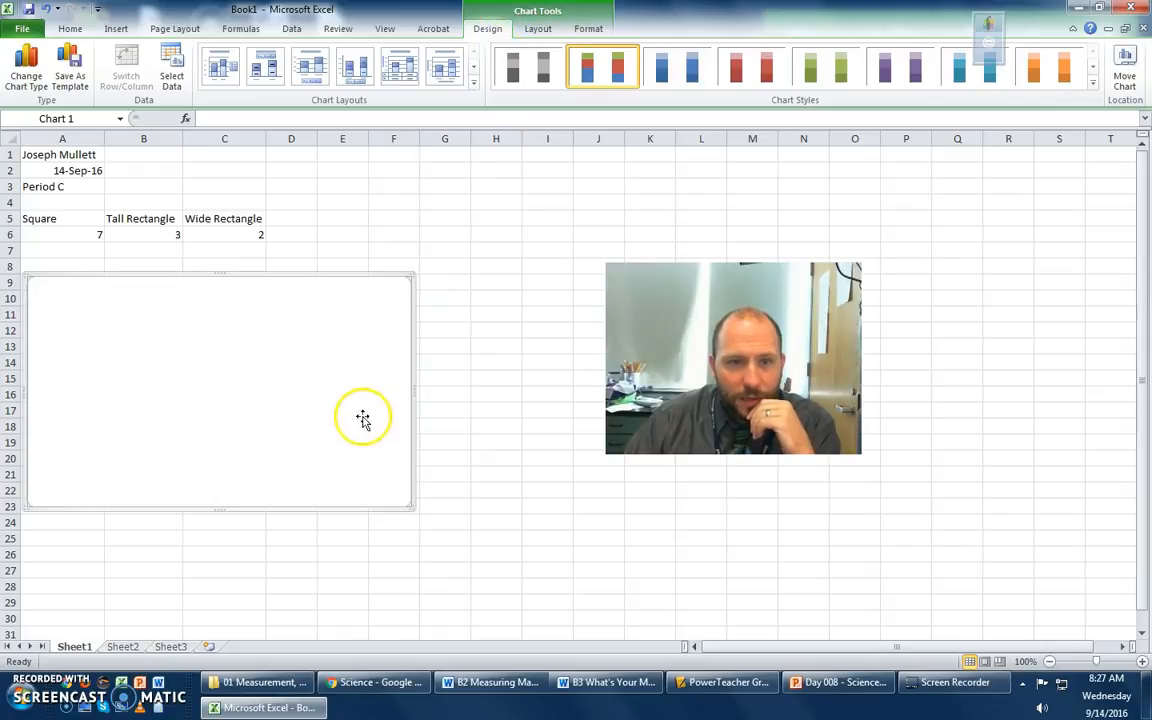
pyautogui.click(459, 312)
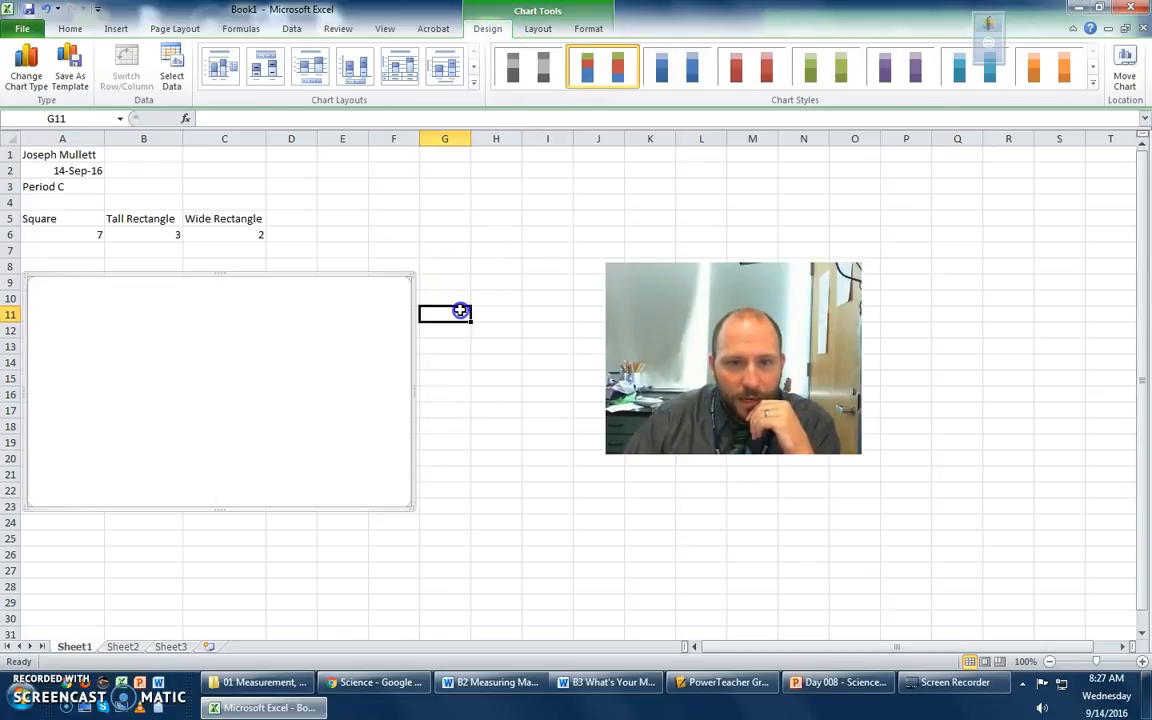
pyautogui.click(360, 368)
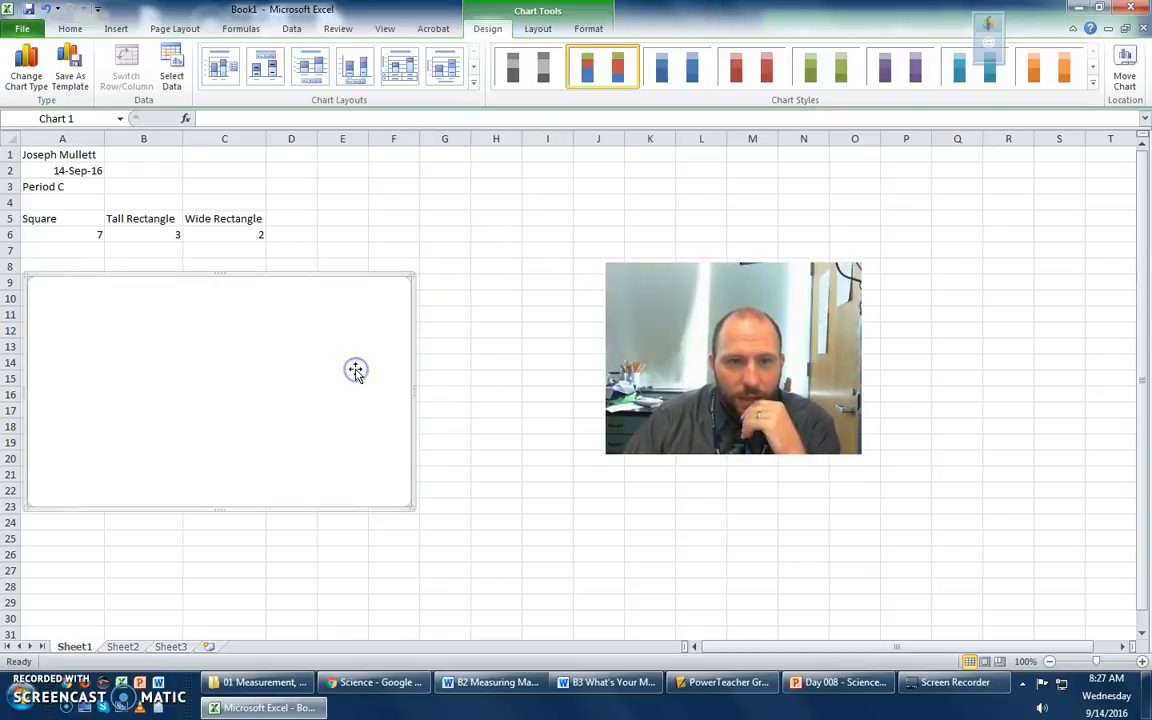
pyautogui.click(549, 30)
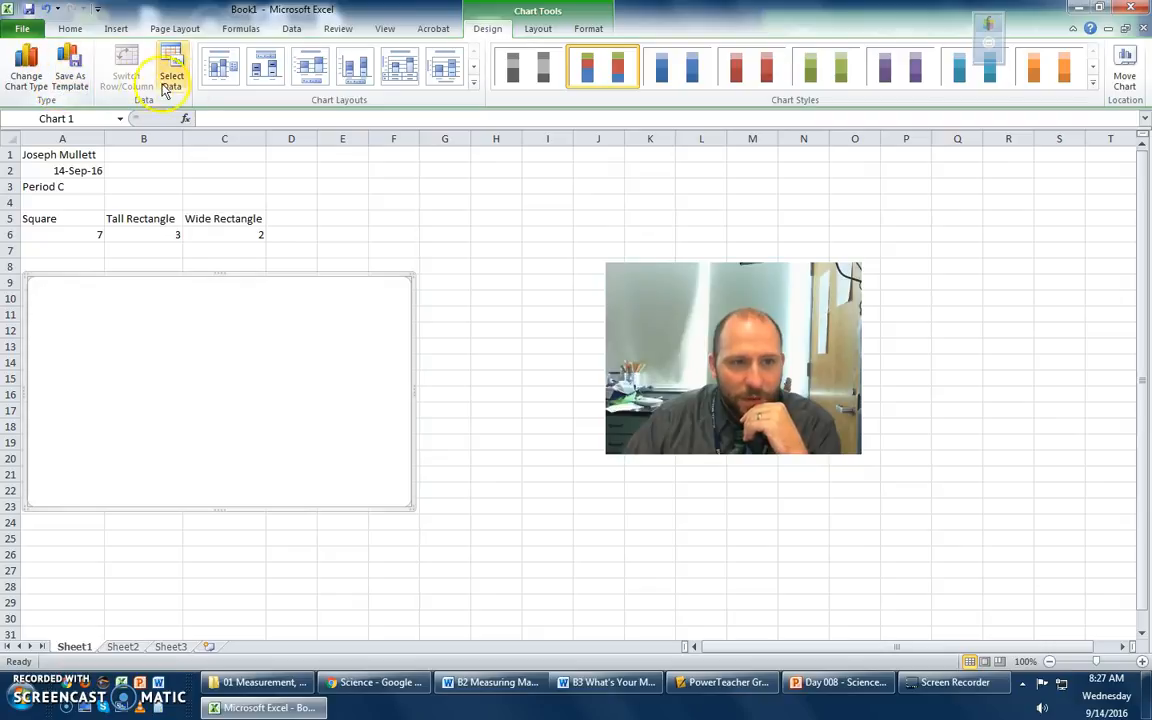
# - Set the empty chart's data range to the headings and counts in cells A5 to C6
pyautogui.click(535, 30)
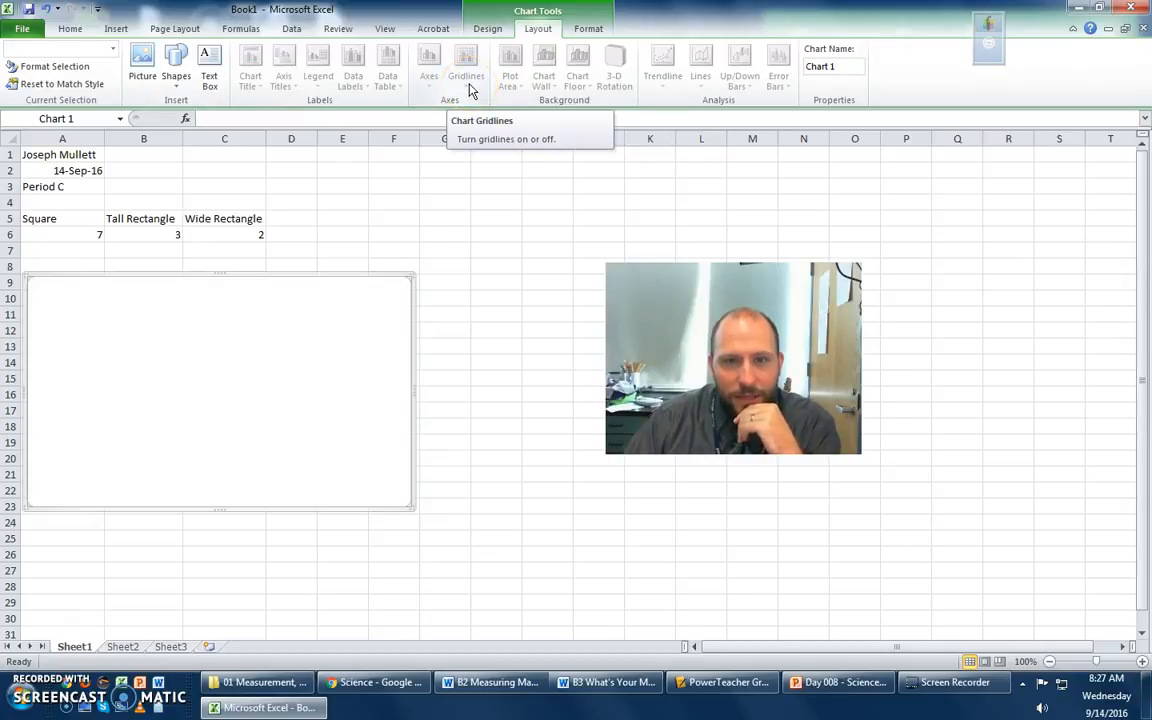
pyautogui.click(488, 31)
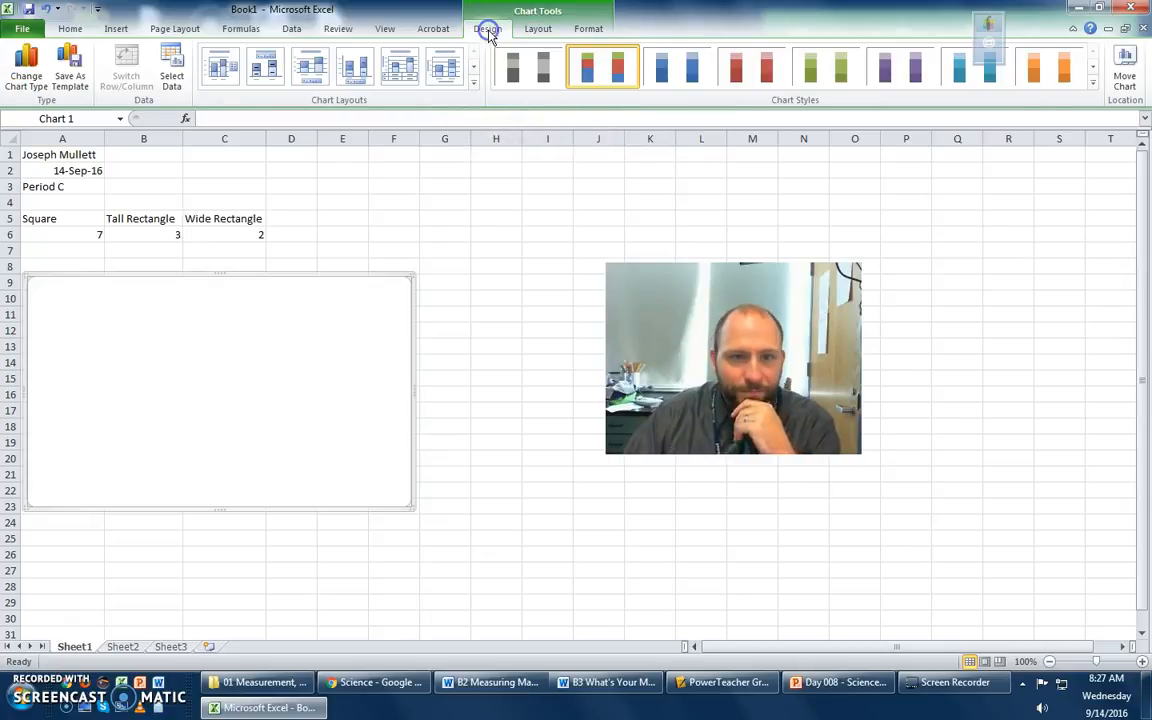
pyautogui.click(171, 65)
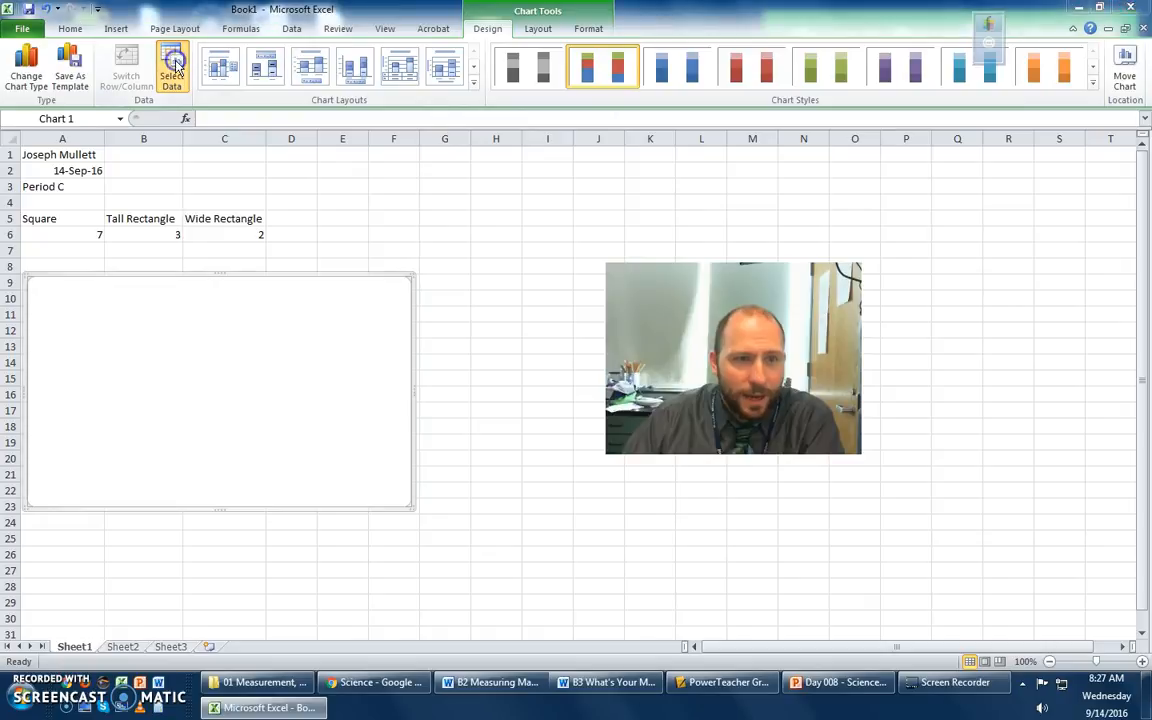
pyautogui.moveTo(551, 274); pyautogui.dragTo(94, 364)
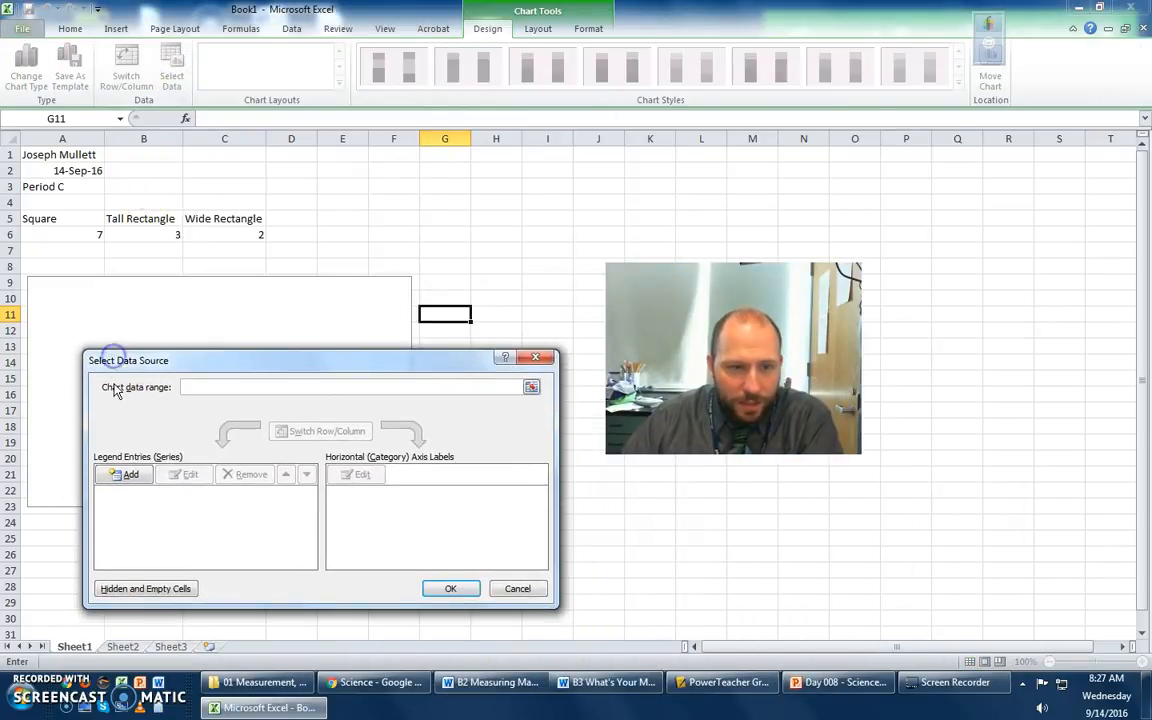
pyautogui.click(532, 389)
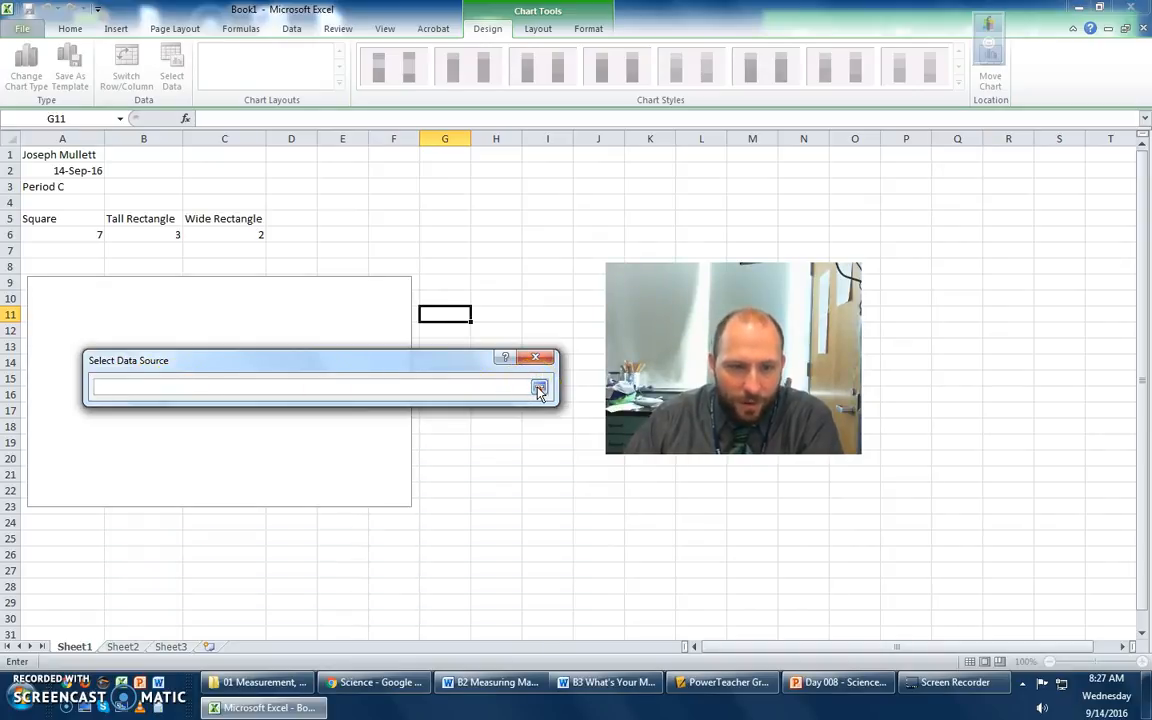
pyautogui.click(538, 389)
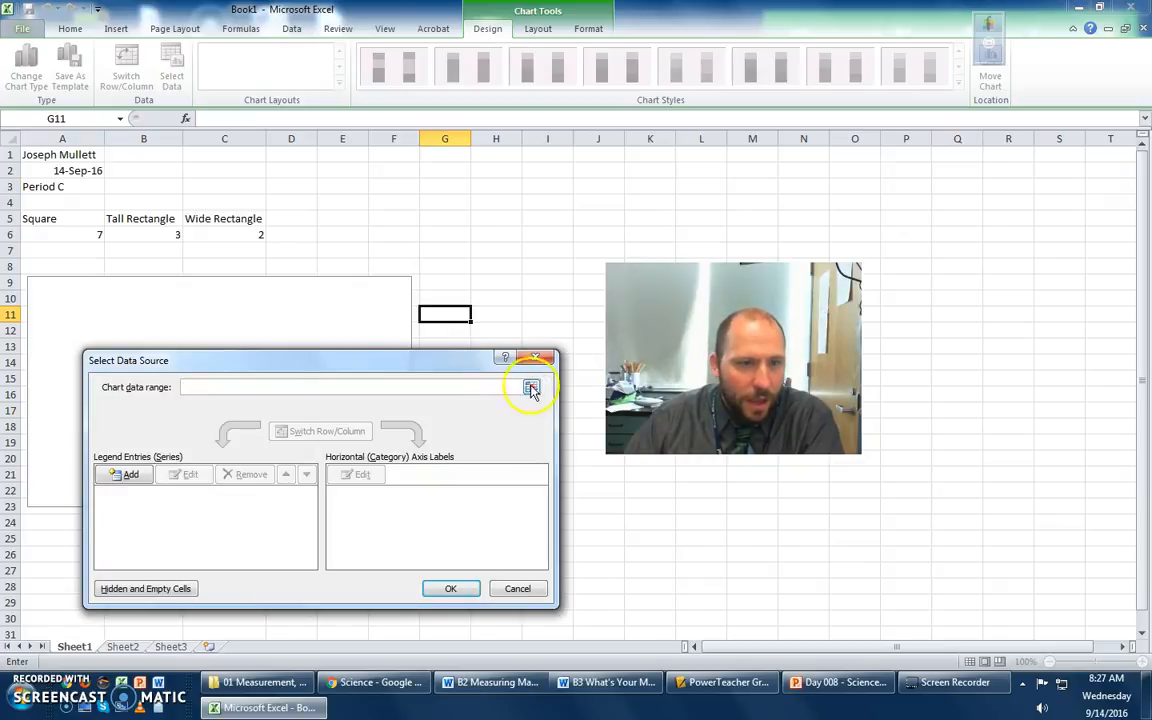
pyautogui.click(47, 217)
pyautogui.moveTo(47, 217); pyautogui.dragTo(203, 239)
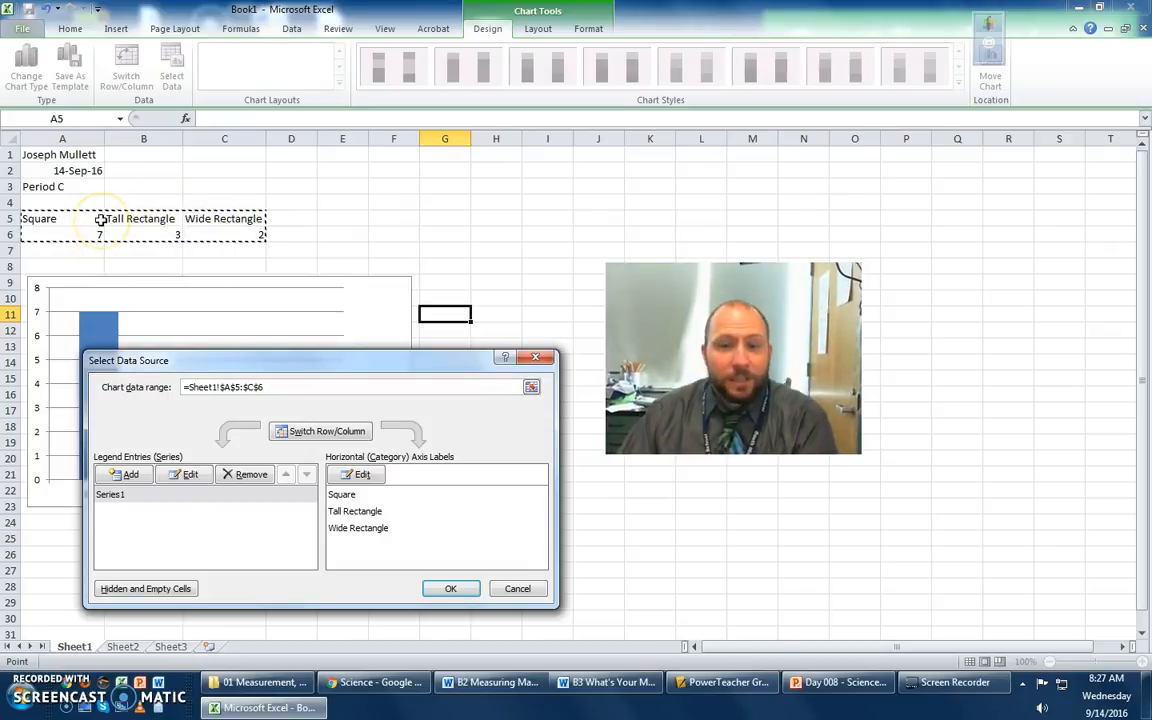
pyautogui.moveTo(231, 362); pyautogui.dragTo(594, 396)
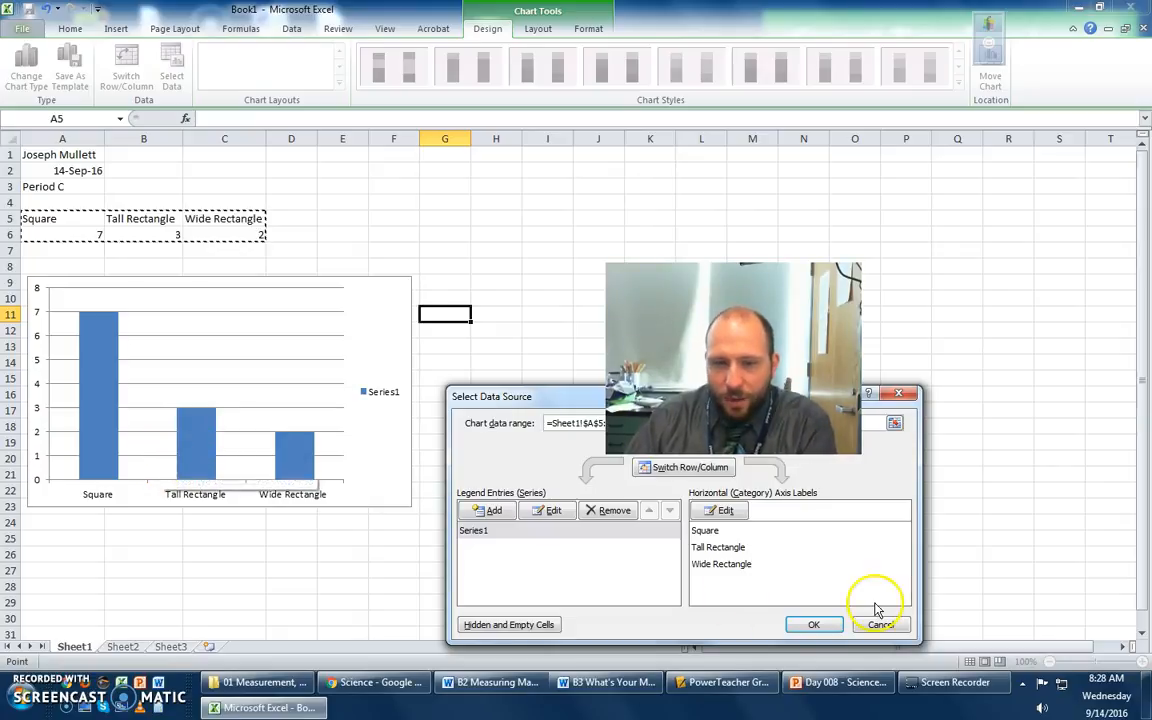
pyautogui.click(815, 627)
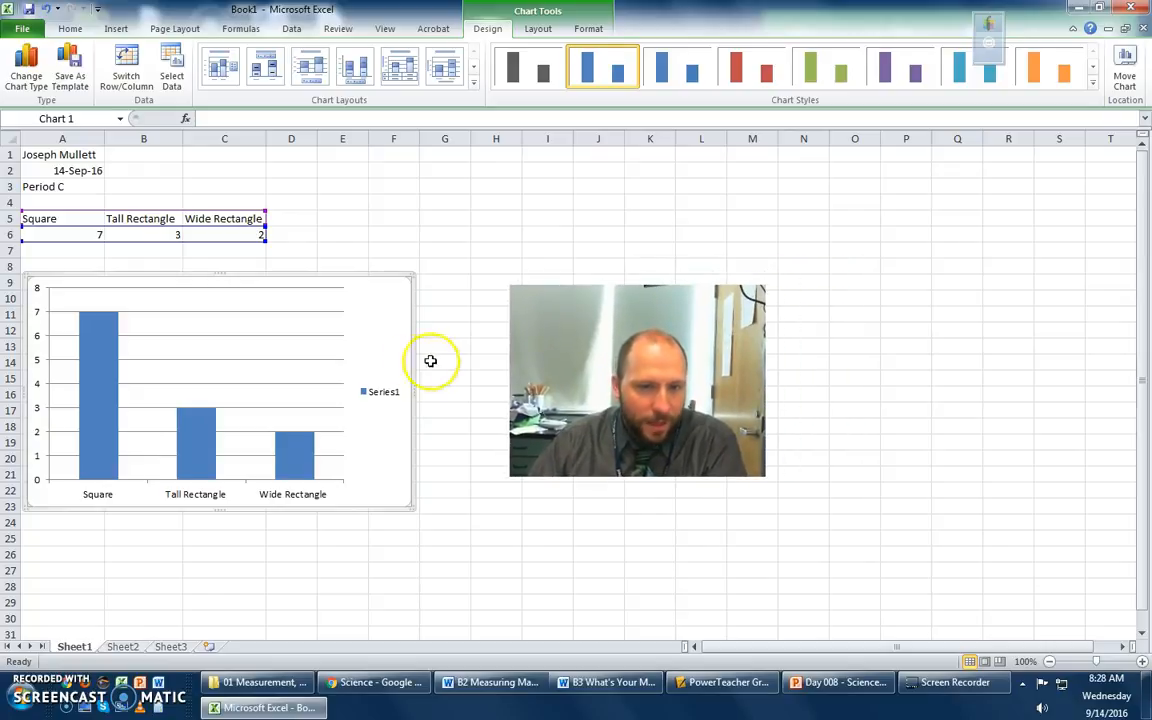
# - Delete the chart's Series1 legend and add the title "C4 Are you a Square" above the chart
pyautogui.click(382, 398)
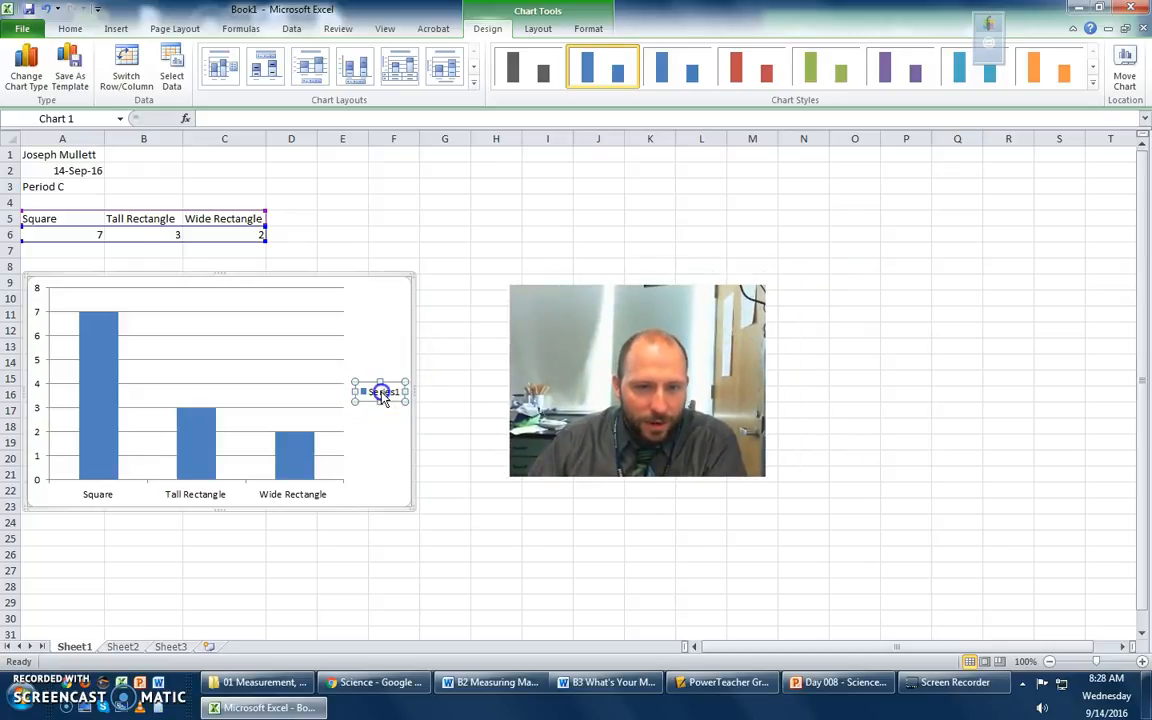
pyautogui.press('Delete')
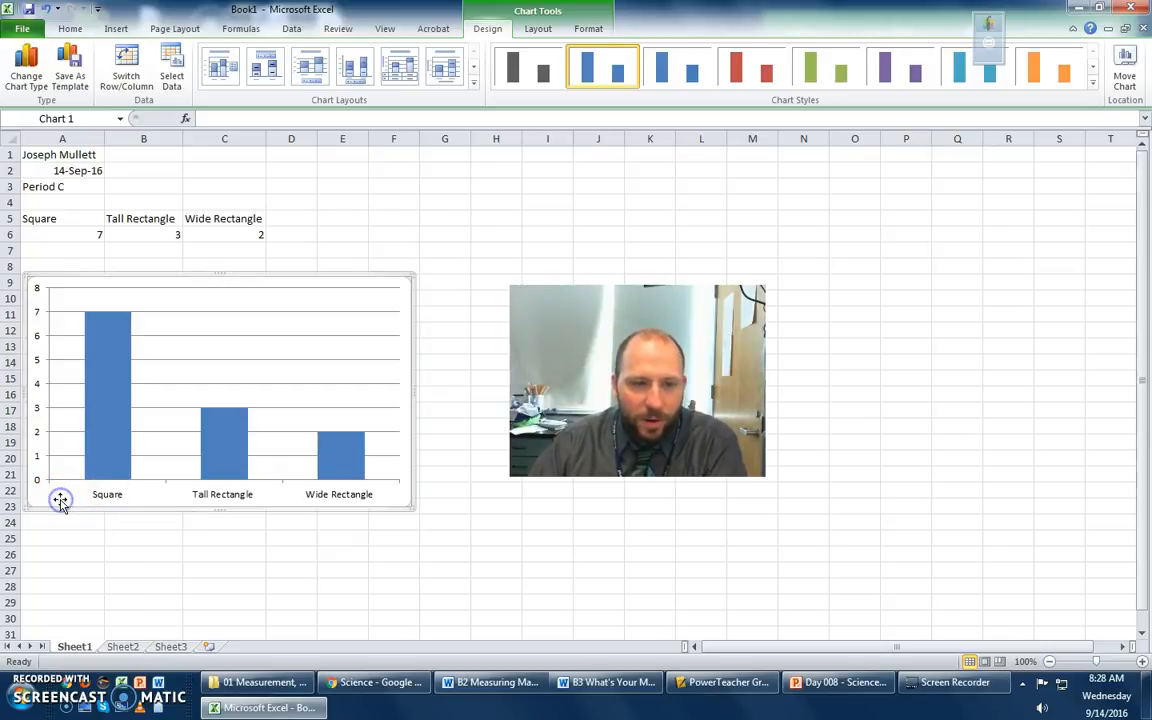
pyautogui.click(538, 29)
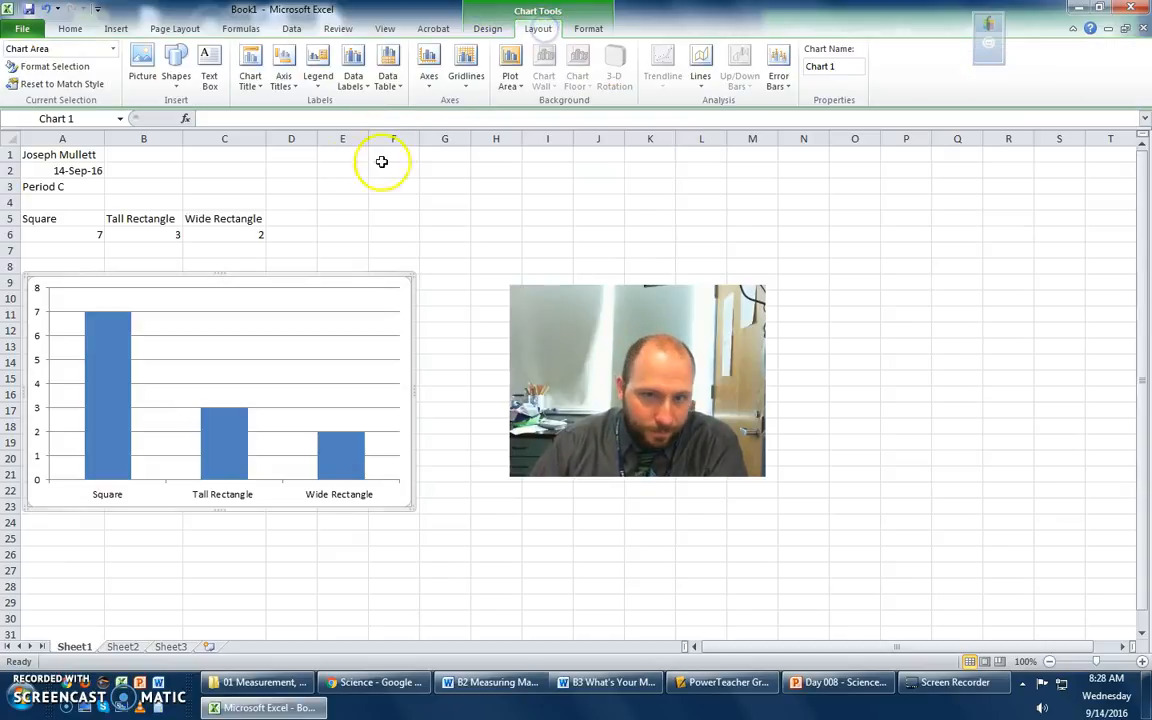
pyautogui.click(252, 84)
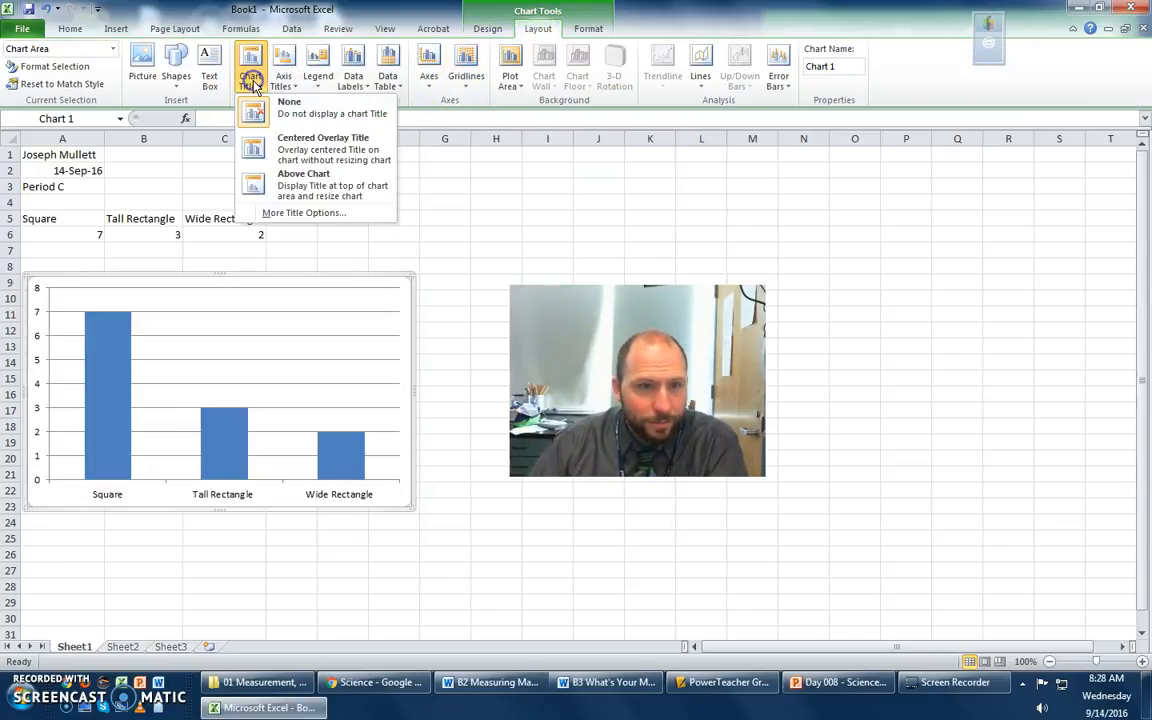
pyautogui.click(298, 186)
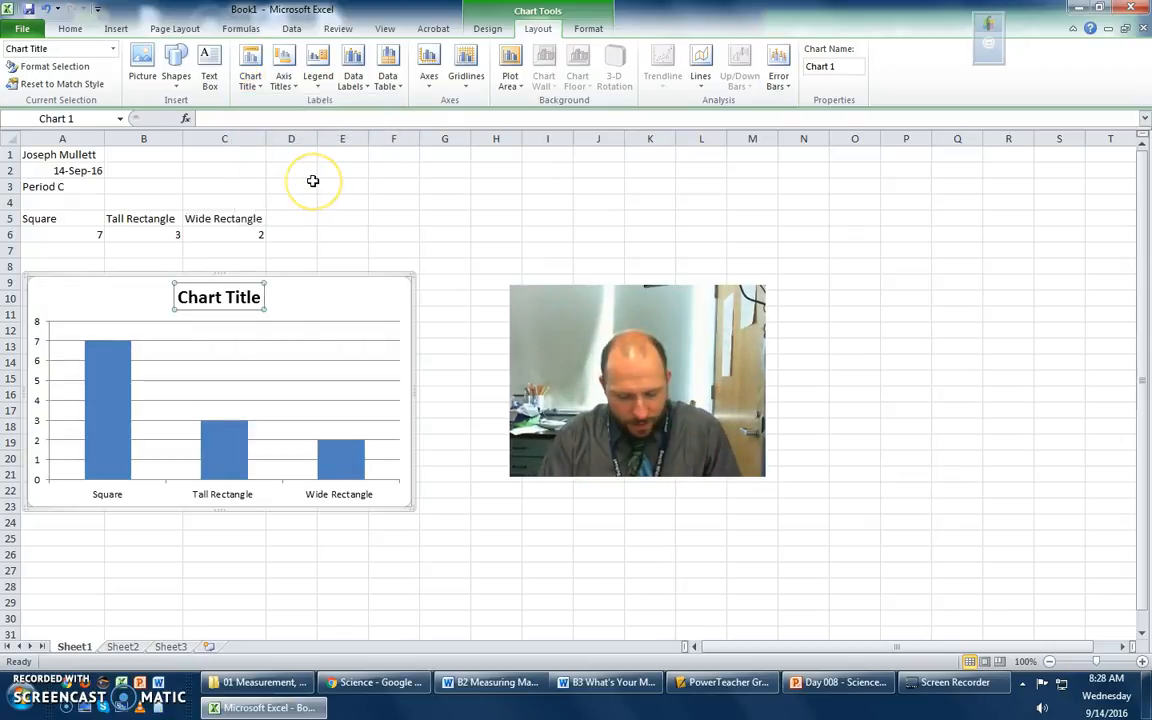
pyautogui.write('C4 A')
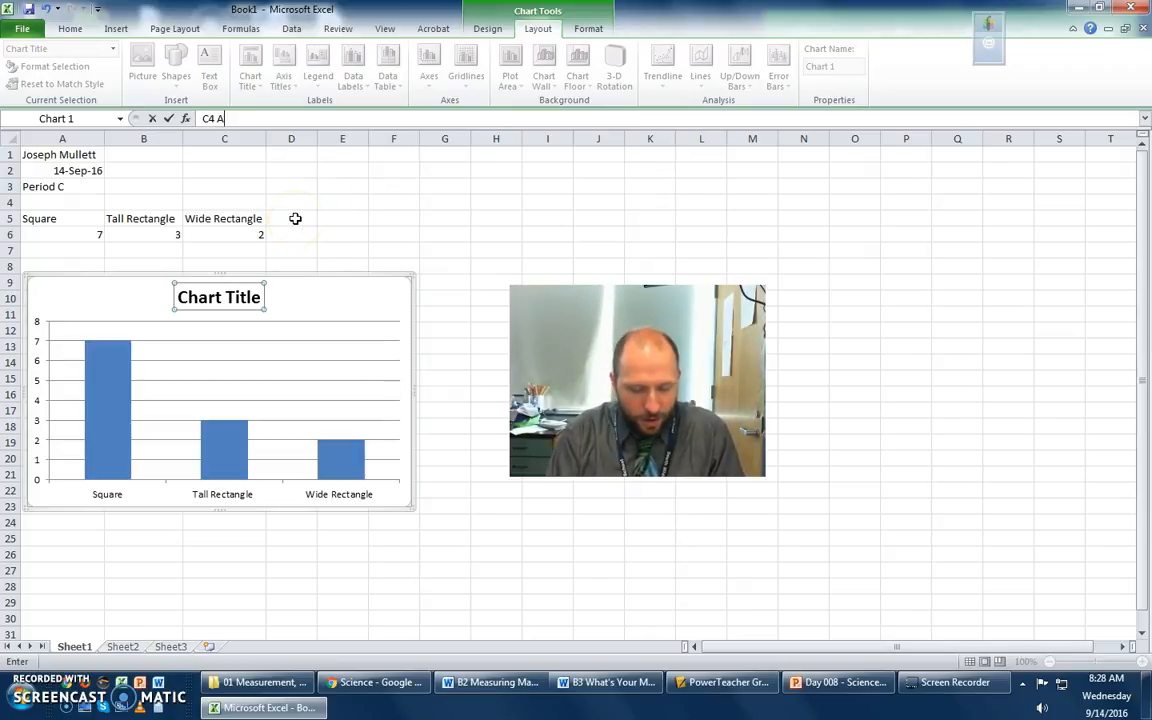
pyautogui.write('re you a Sqare')
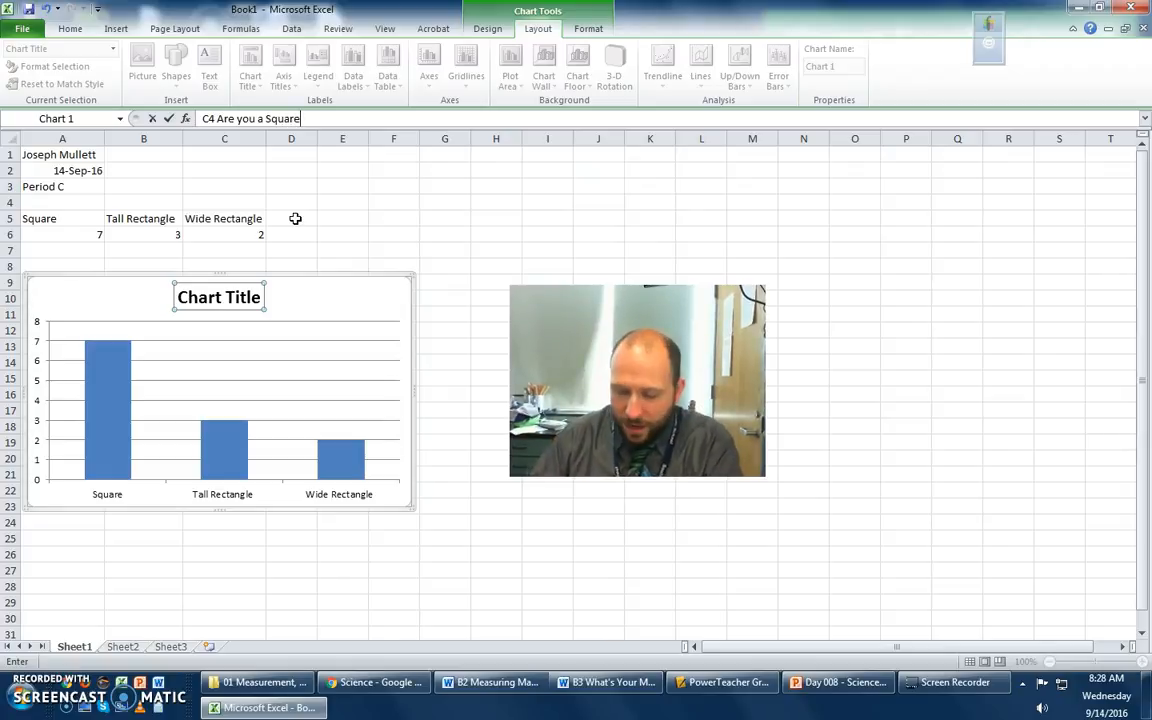
pyautogui.press('Return')
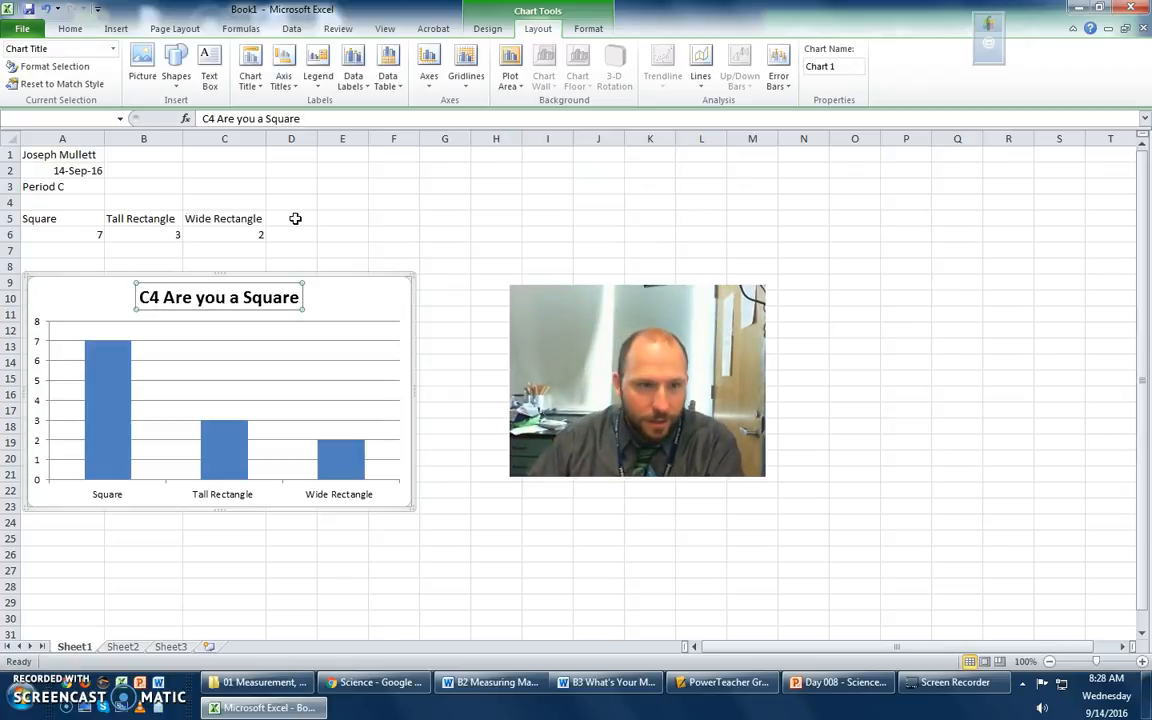
pyautogui.click(347, 308)
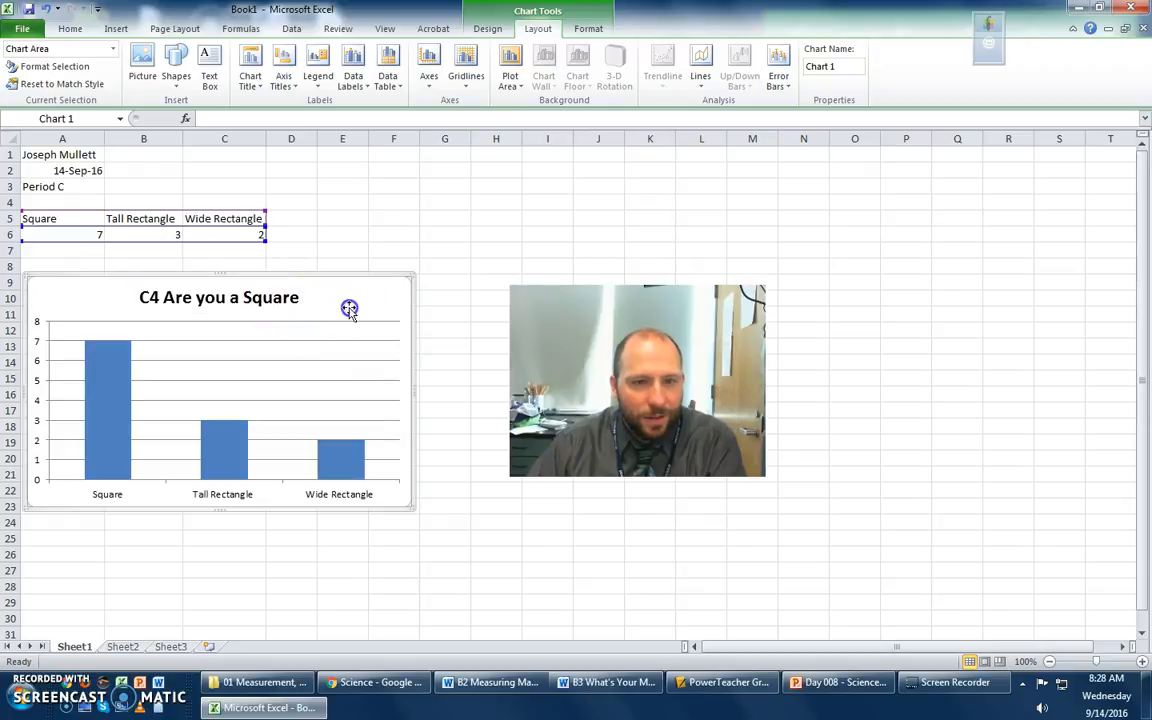
pyautogui.click(249, 301)
pyautogui.tripleClick(247, 303)
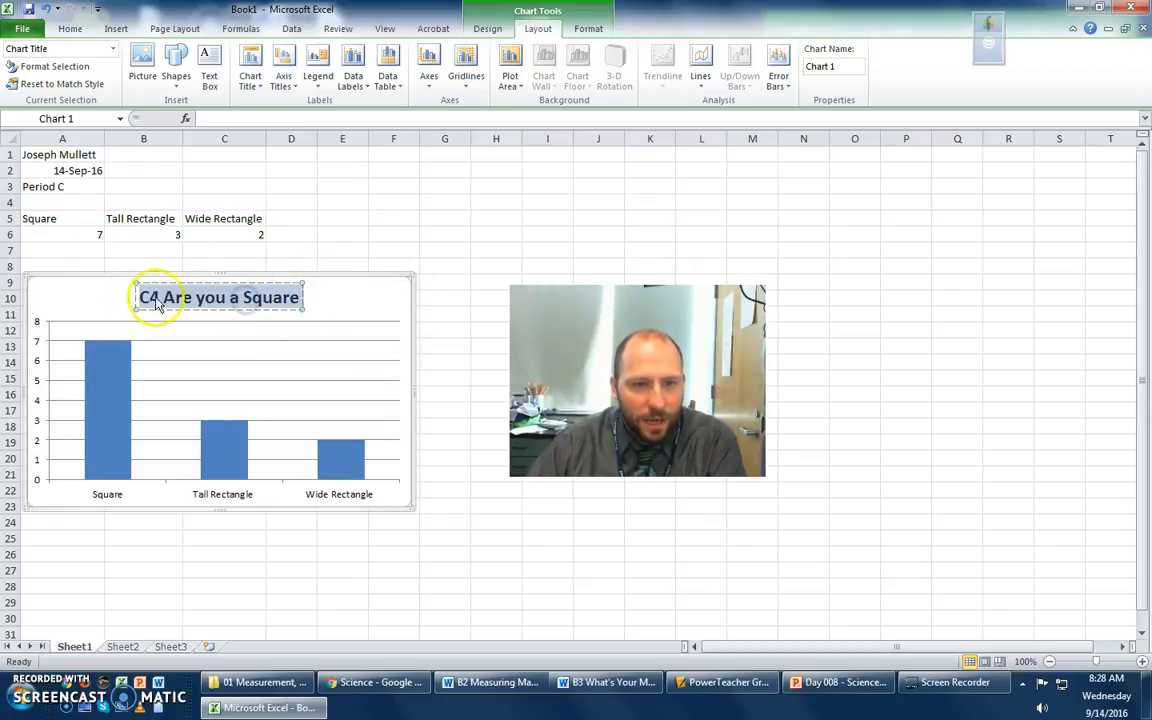
pyautogui.click(360, 298)
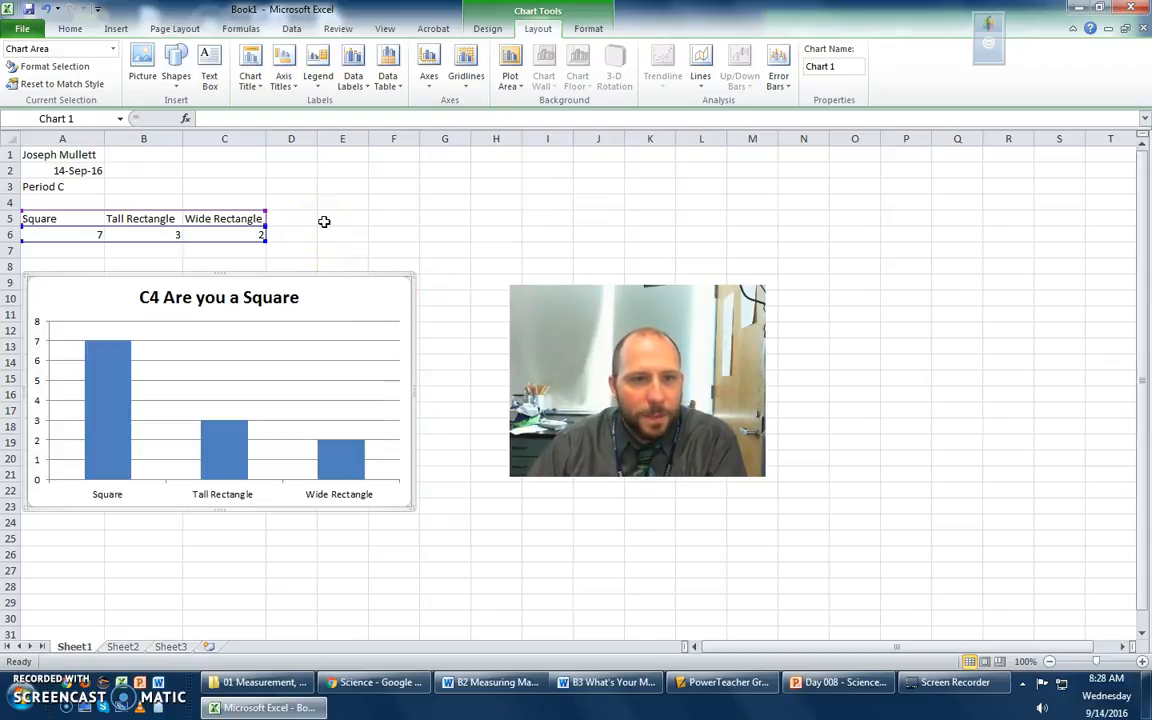
# - Add a horizontal axis title below the axis reading "Shape of Student"
pyautogui.click(290, 86)
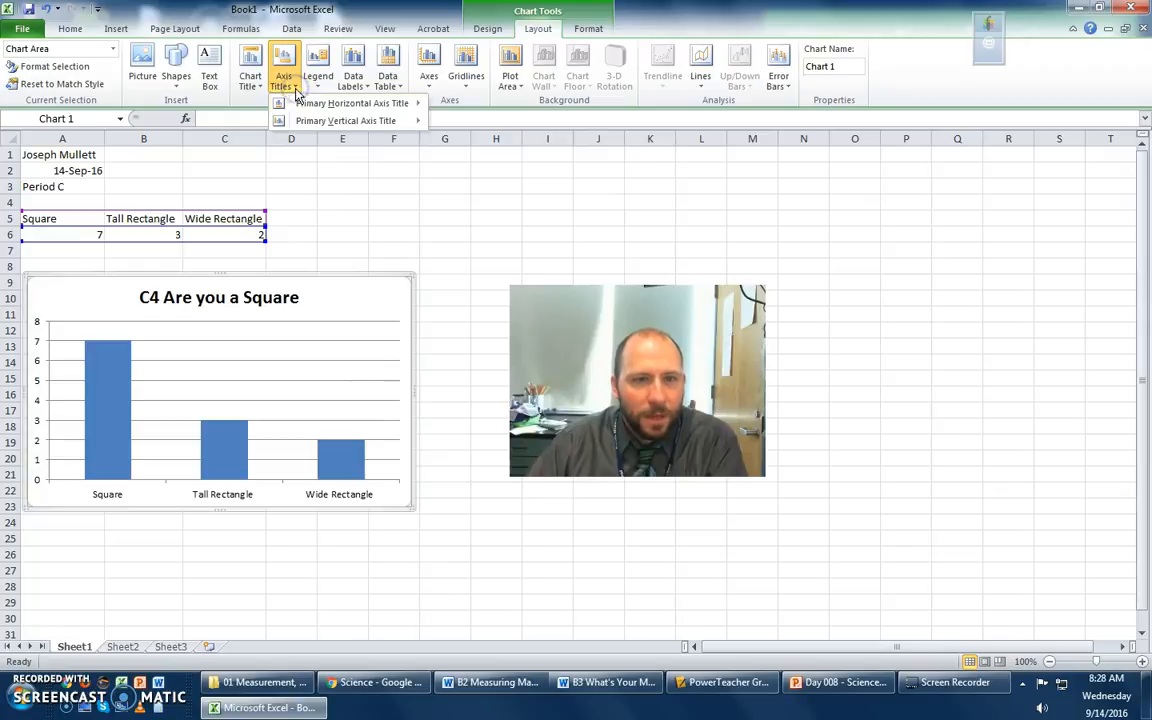
pyautogui.moveTo(315, 106)
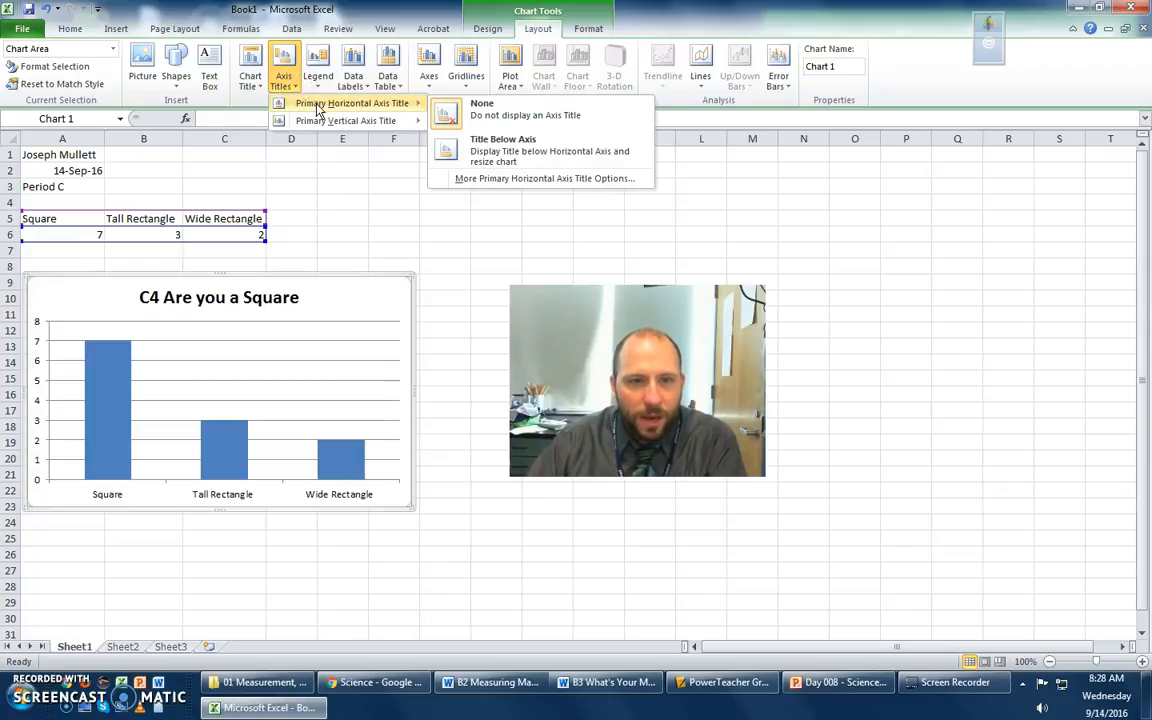
pyautogui.click(512, 147)
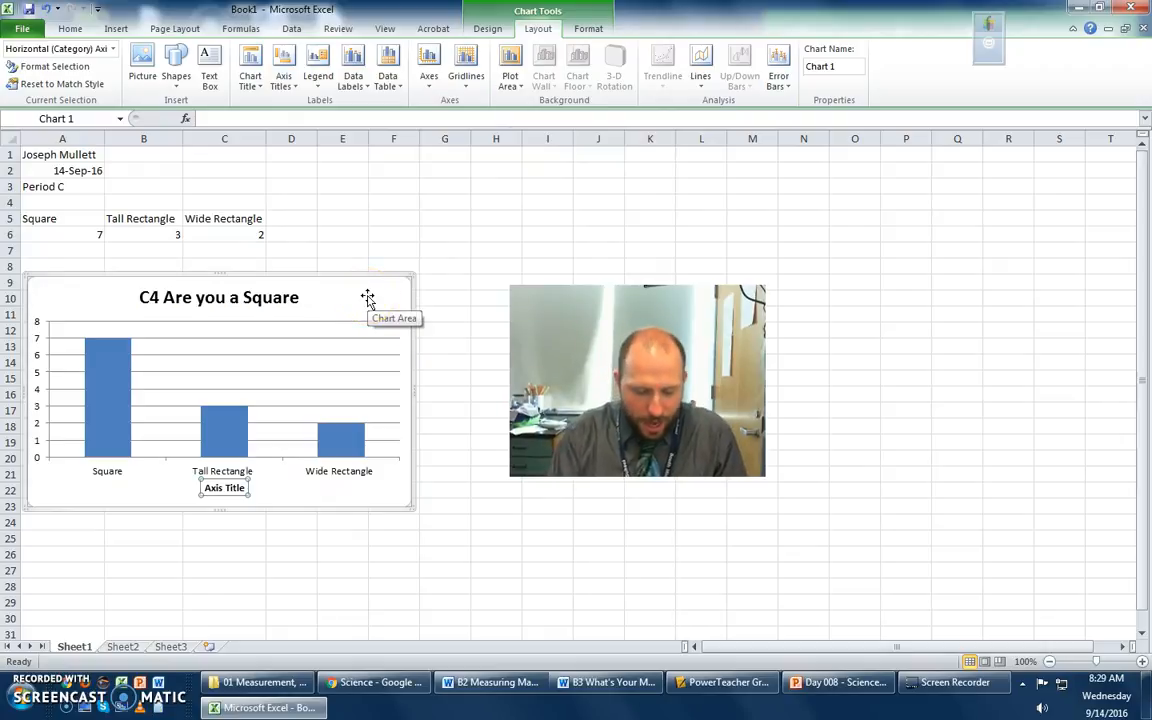
pyautogui.write('Shape of Student')
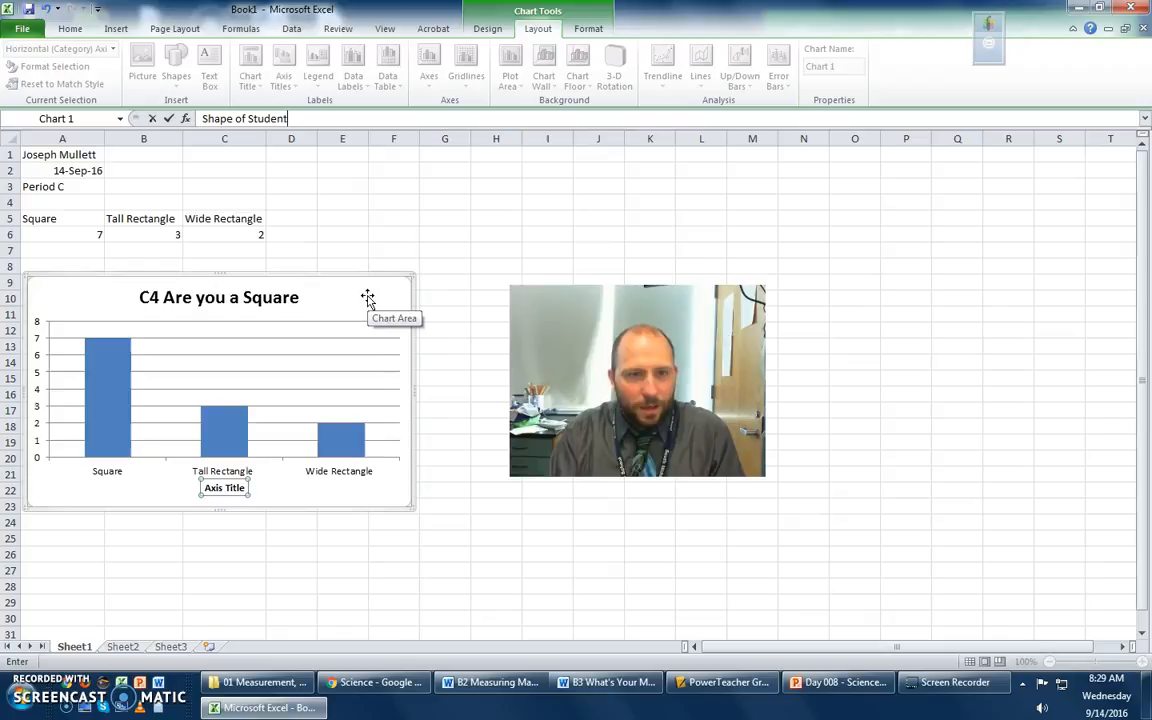
pyautogui.press('Return')
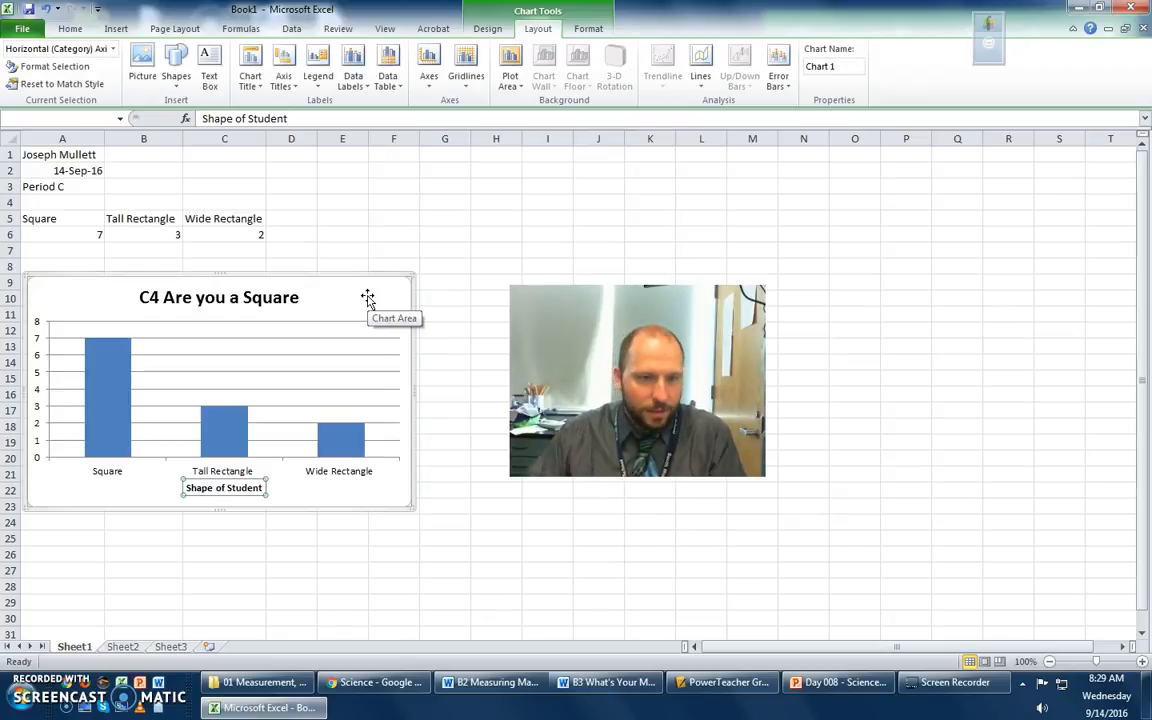
pyautogui.click(350, 567)
# - Add a rotated vertical axis title to the chart reading "Number of Students"
pyautogui.click(372, 302)
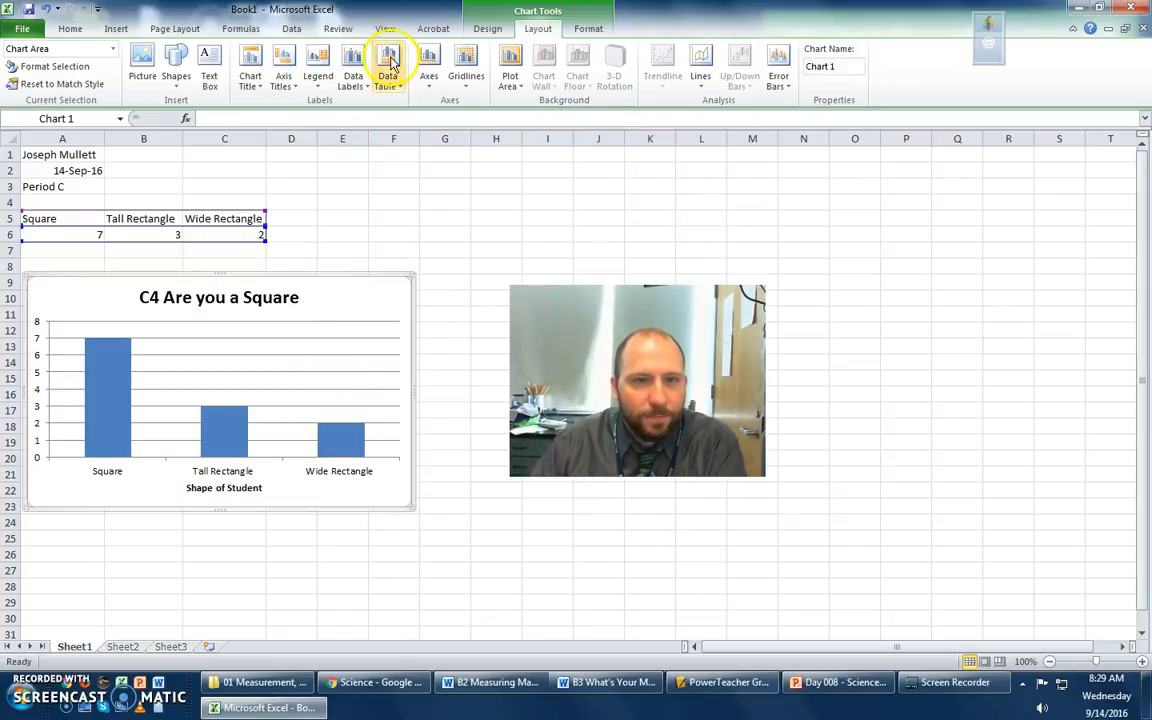
pyautogui.click(283, 75)
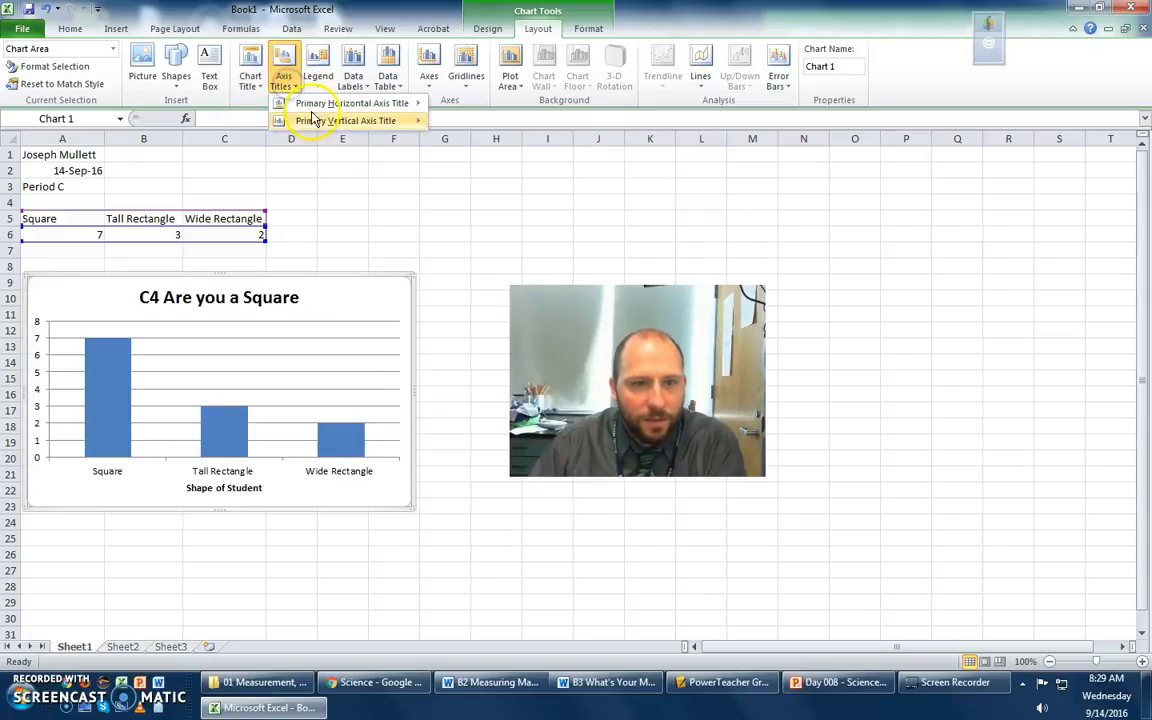
pyautogui.moveTo(323, 122)
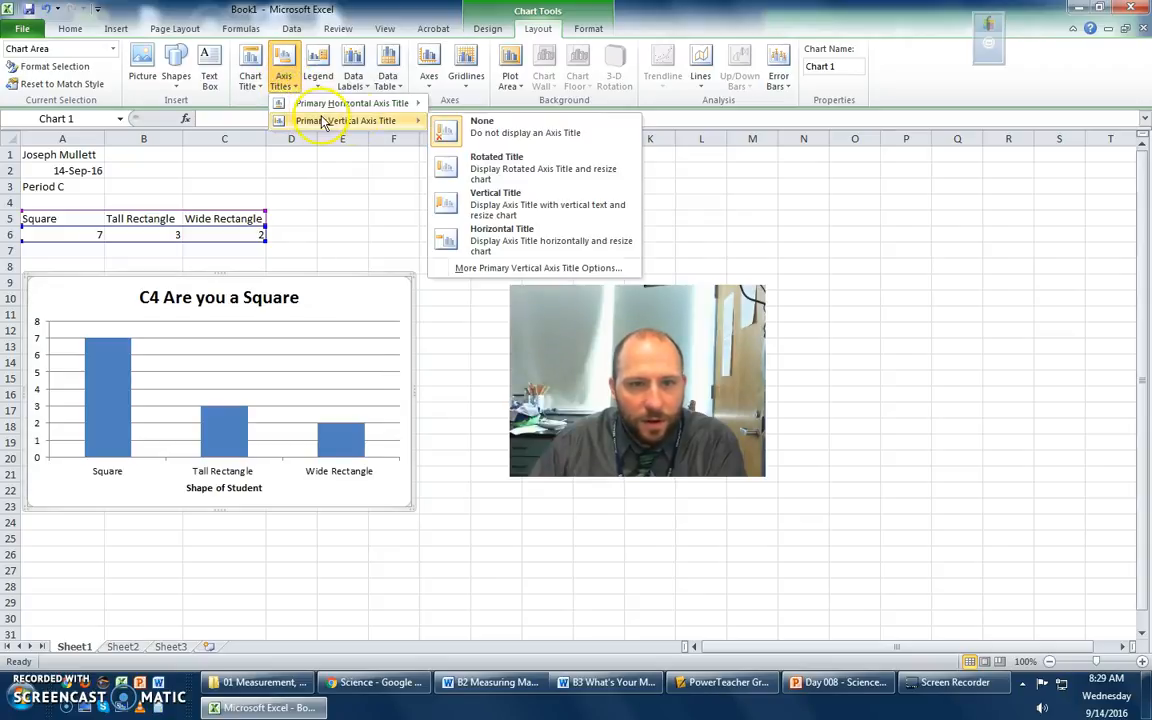
pyautogui.click(527, 168)
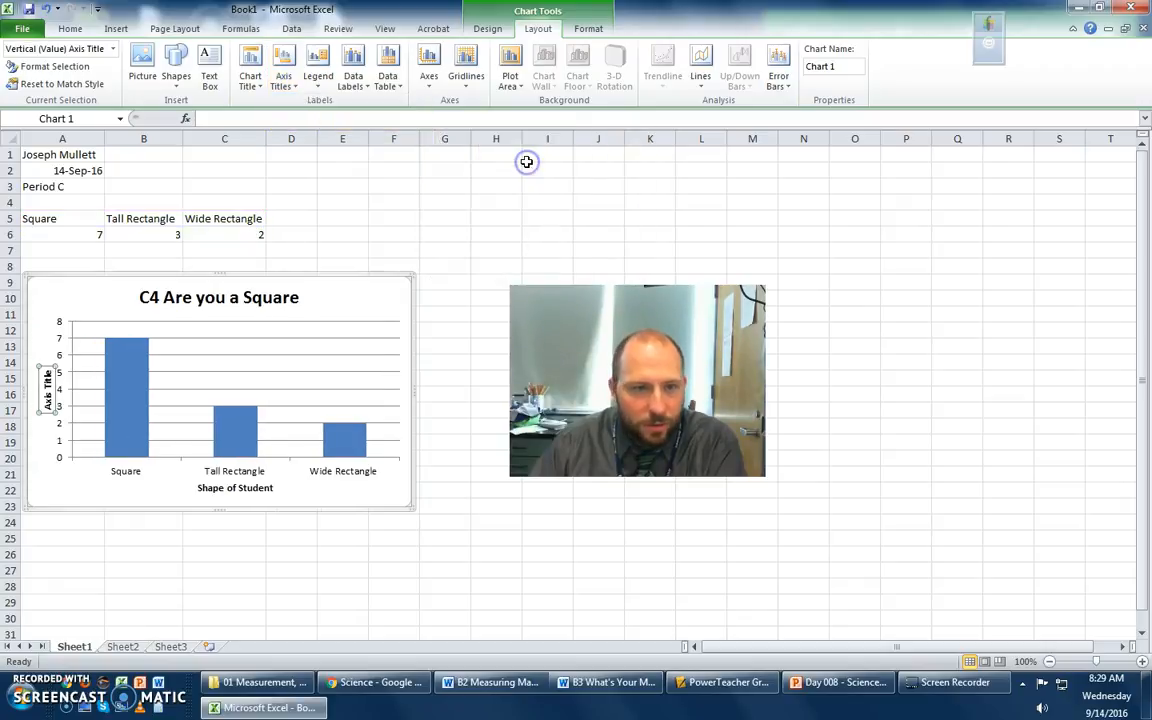
pyautogui.write('Nu')
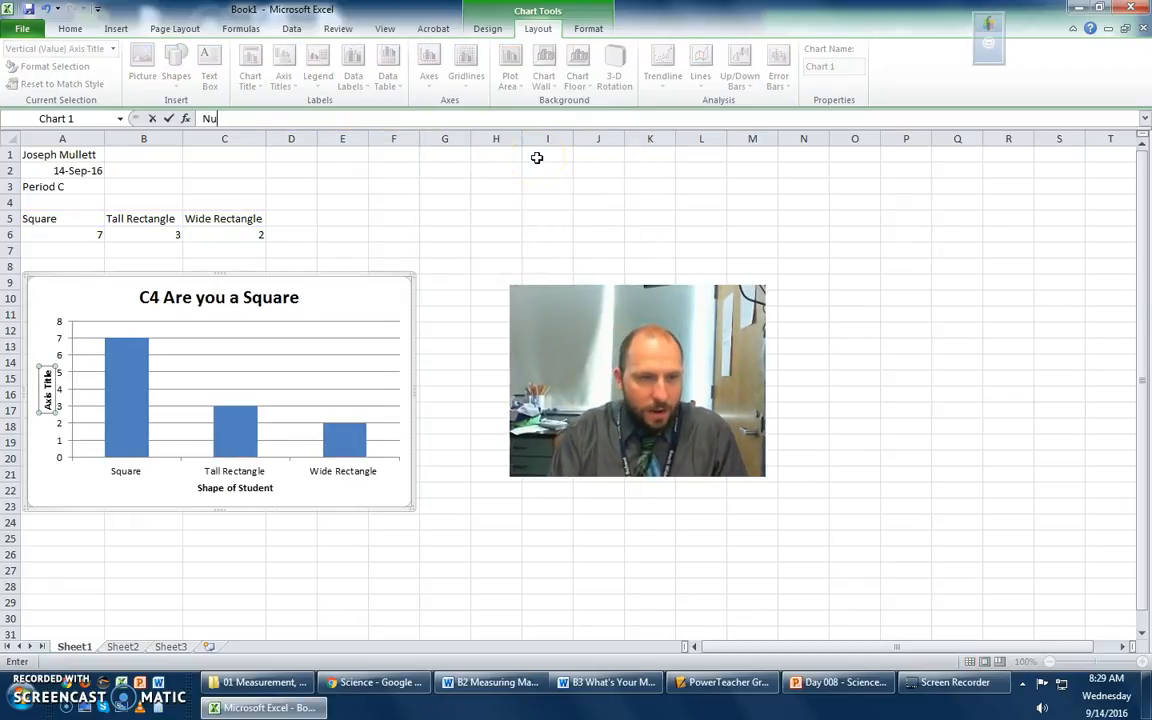
pyautogui.write('mber of Students')
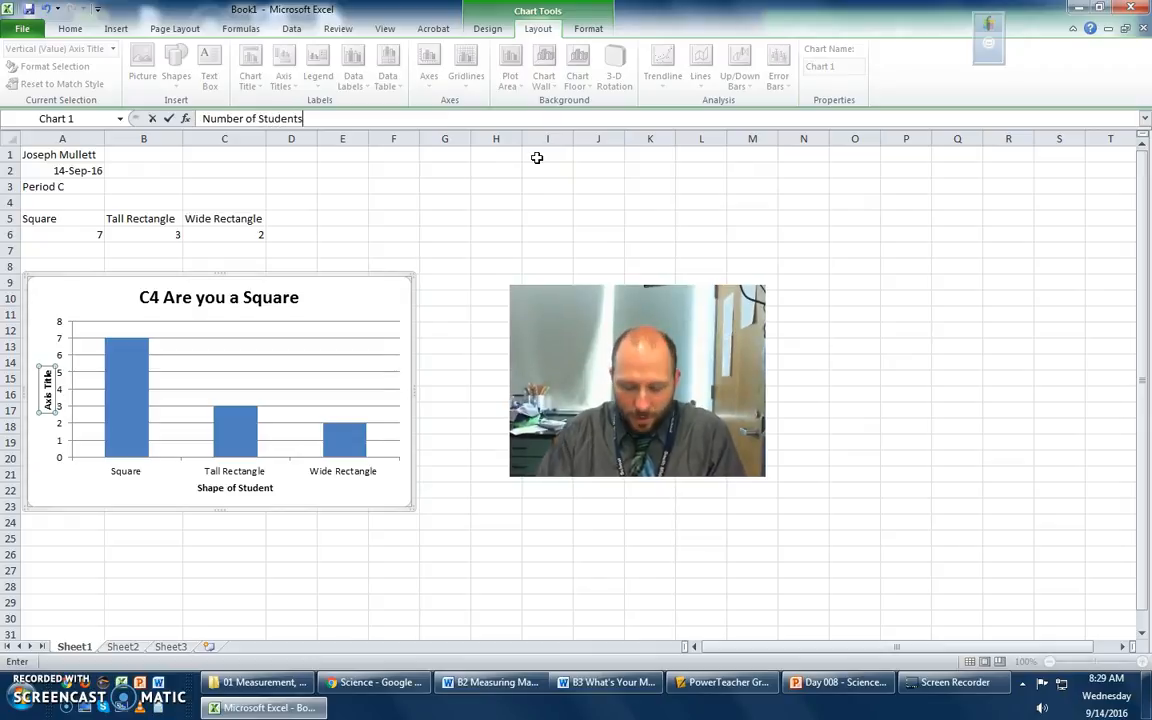
pyautogui.press('Return')
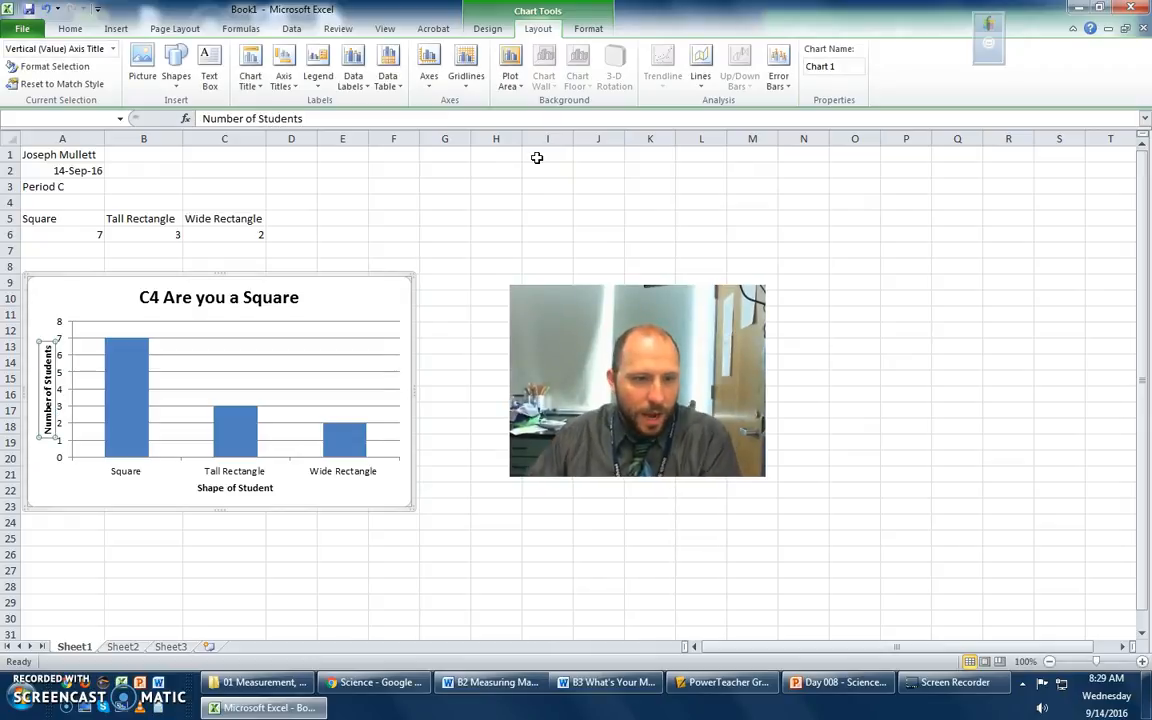
pyautogui.click(375, 302)
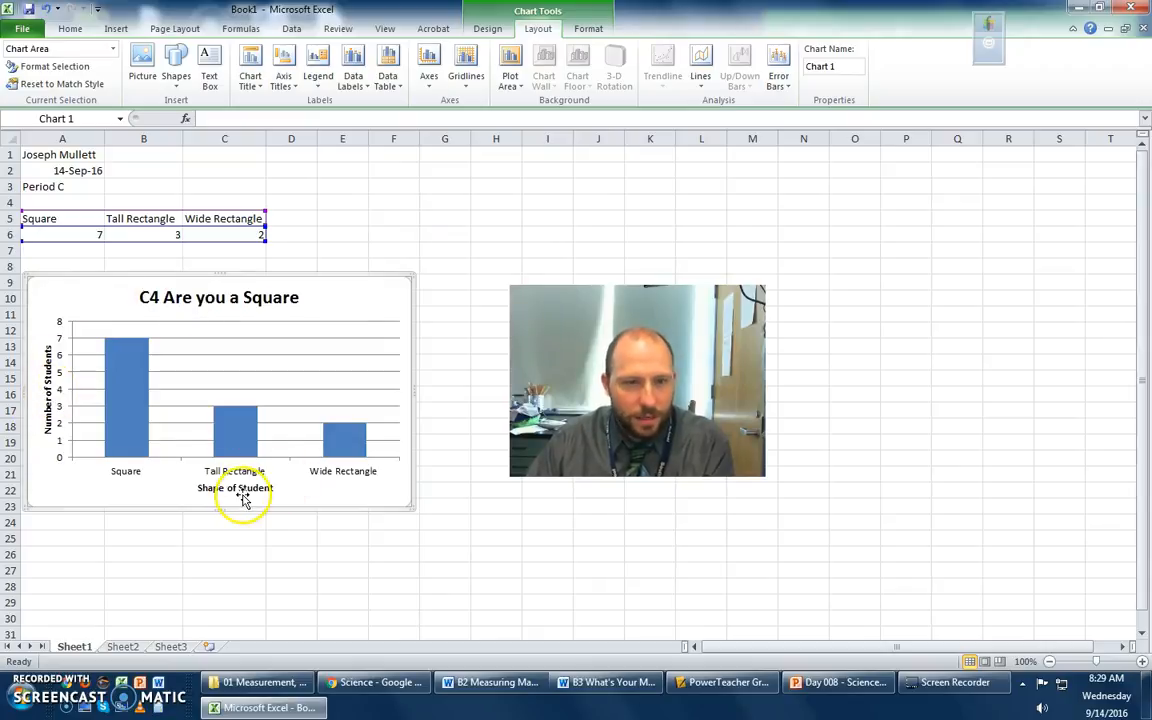
# - Apply all borders to the shape headings and counts in cells A5 to C6
pyautogui.click(292, 204)
pyautogui.moveTo(40, 220); pyautogui.dragTo(221, 237)
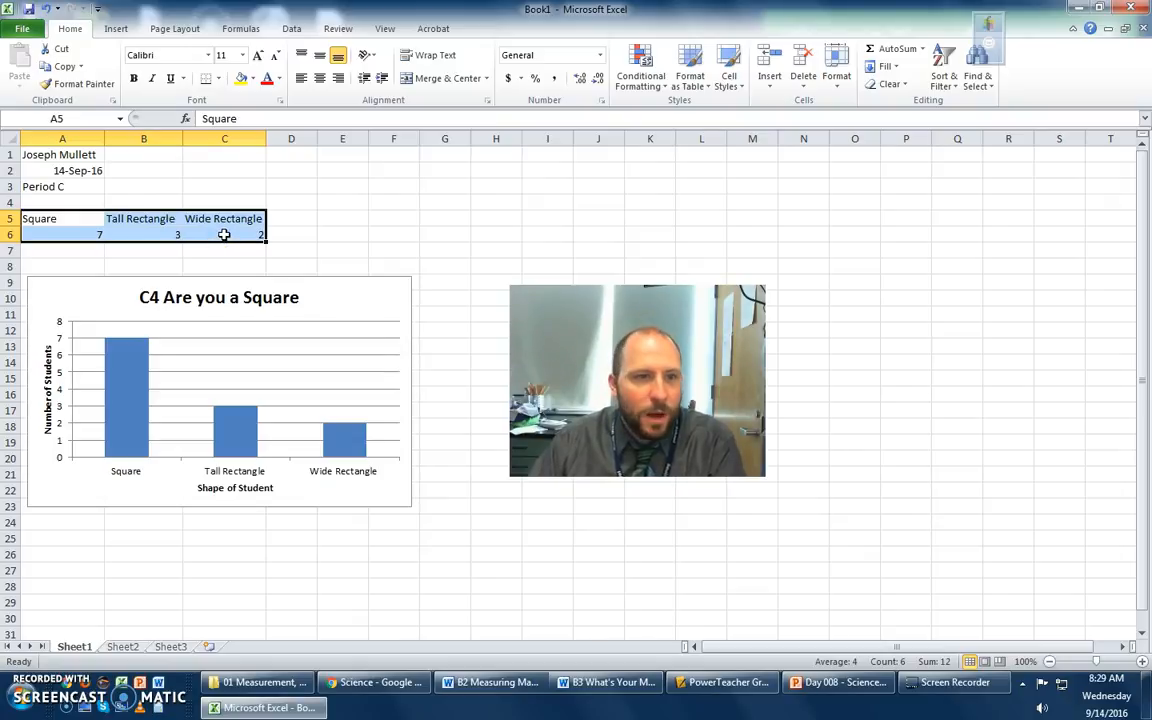
pyautogui.rightClick(226, 238)
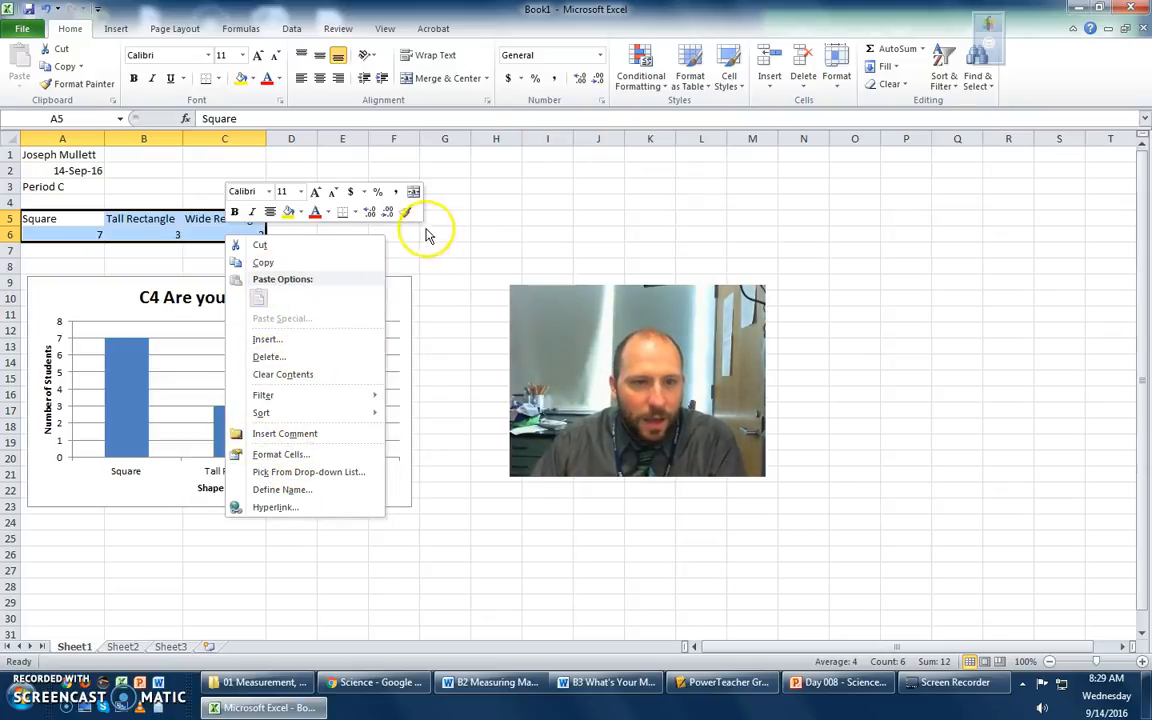
pyautogui.click(353, 213)
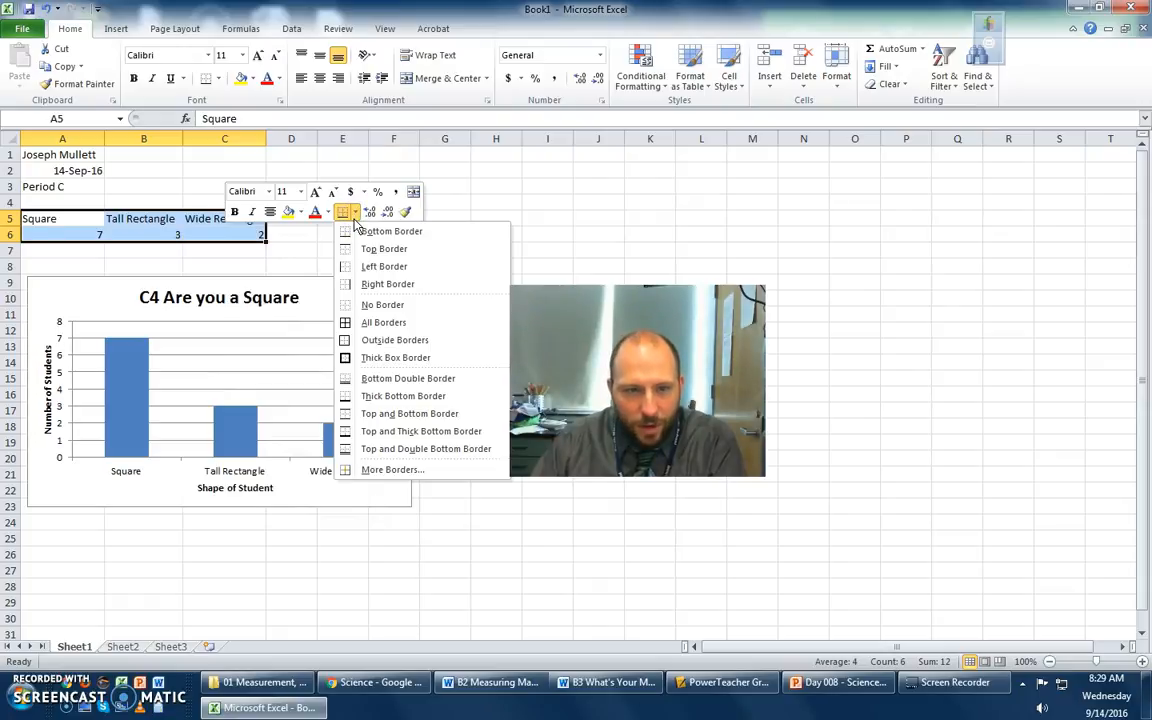
pyautogui.click(380, 322)
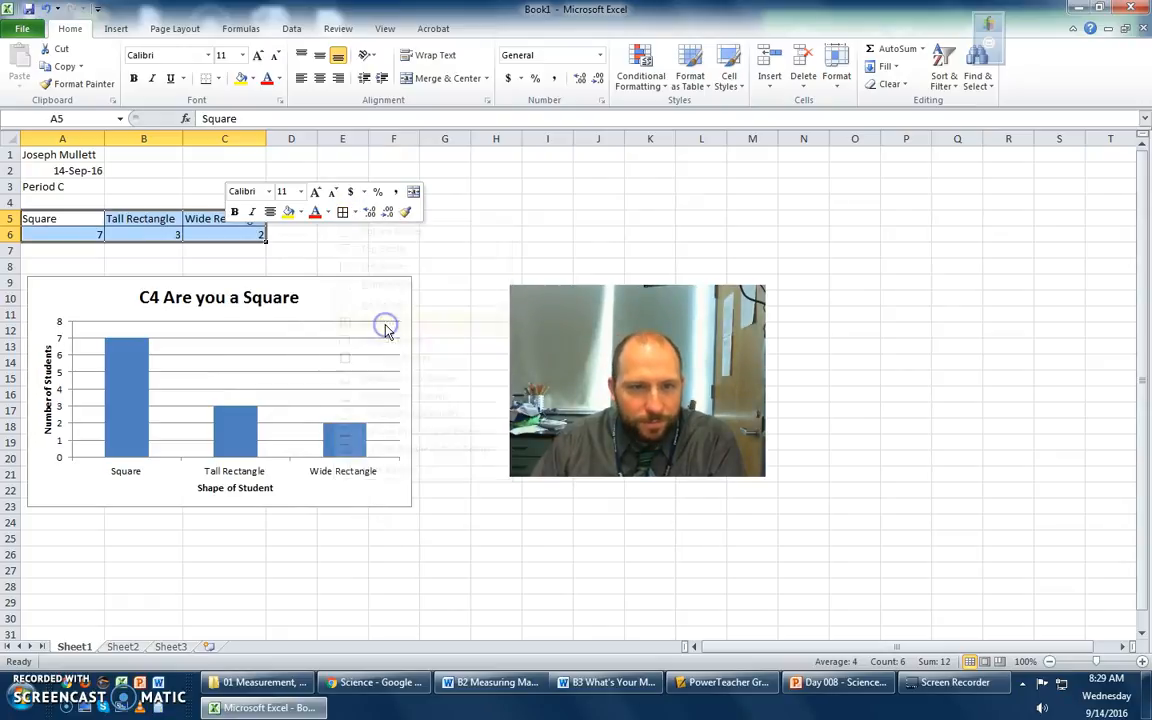
pyautogui.click(328, 248)
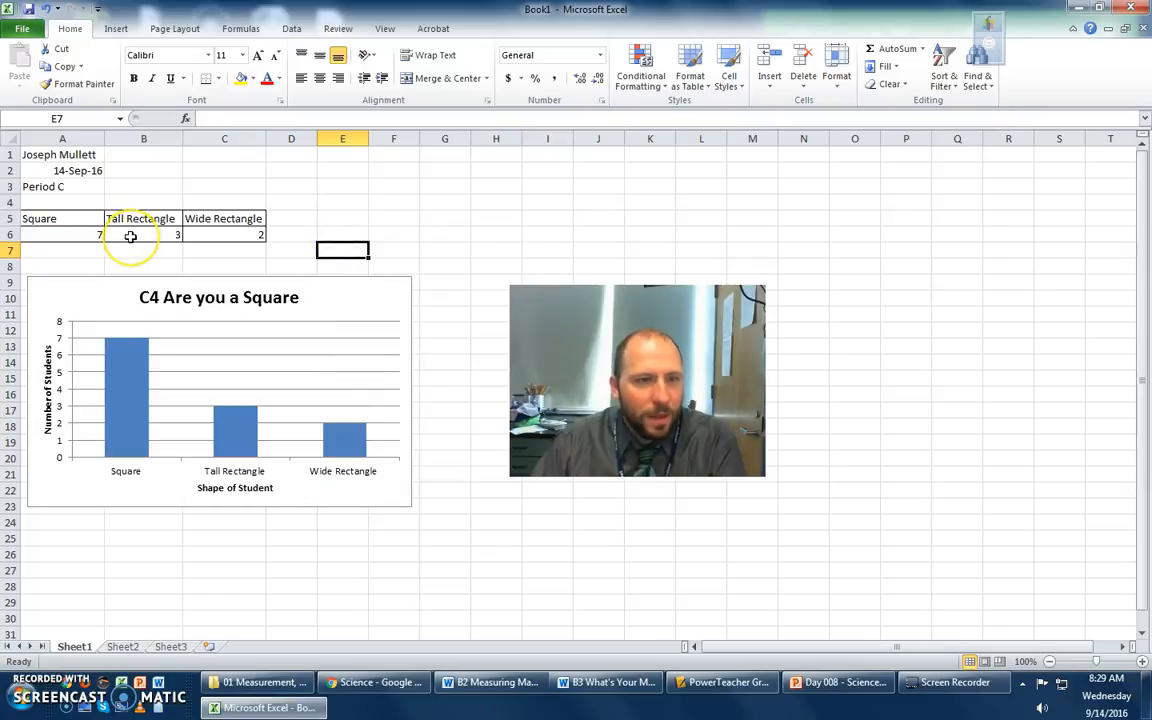
# - Open the print settings and preview for the worksheet with the bordered table and column chart
pyautogui.click(144, 199)
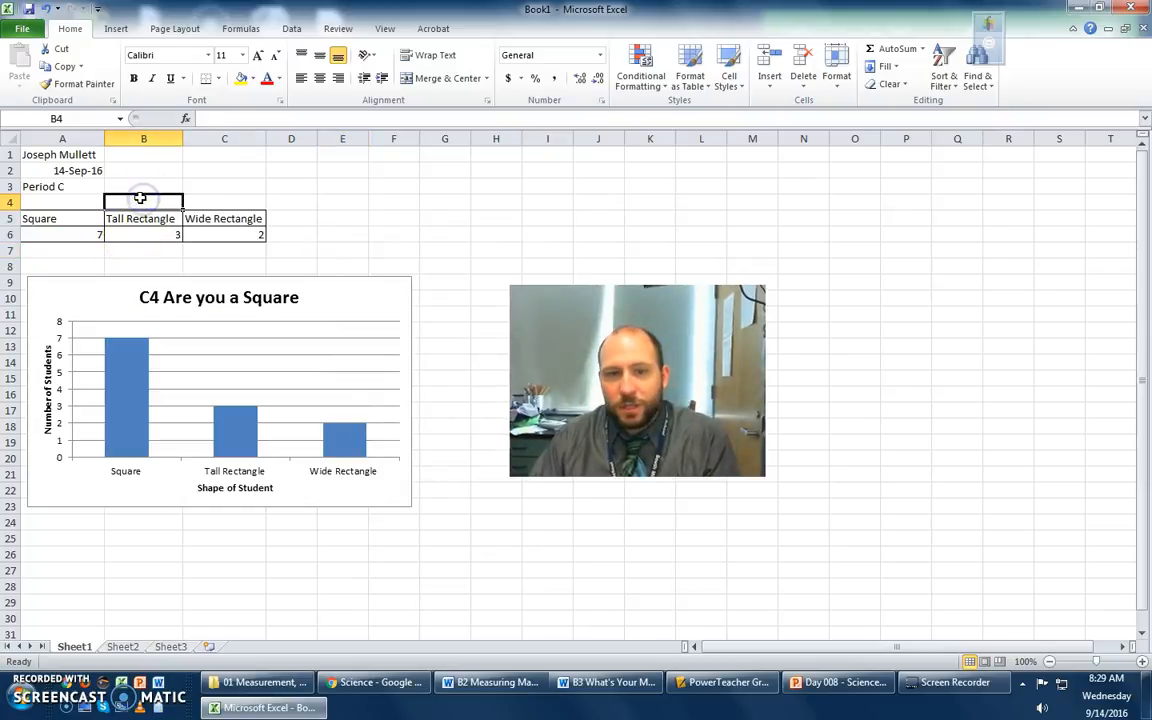
pyautogui.click(17, 33)
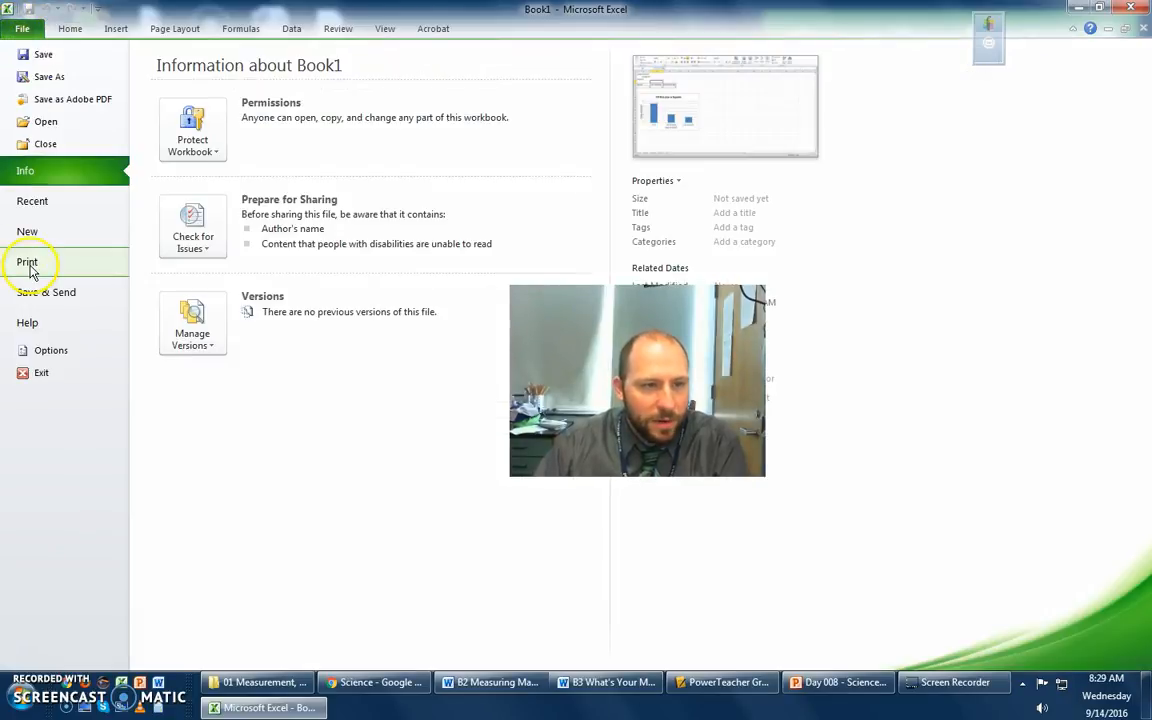
pyautogui.click(28, 264)
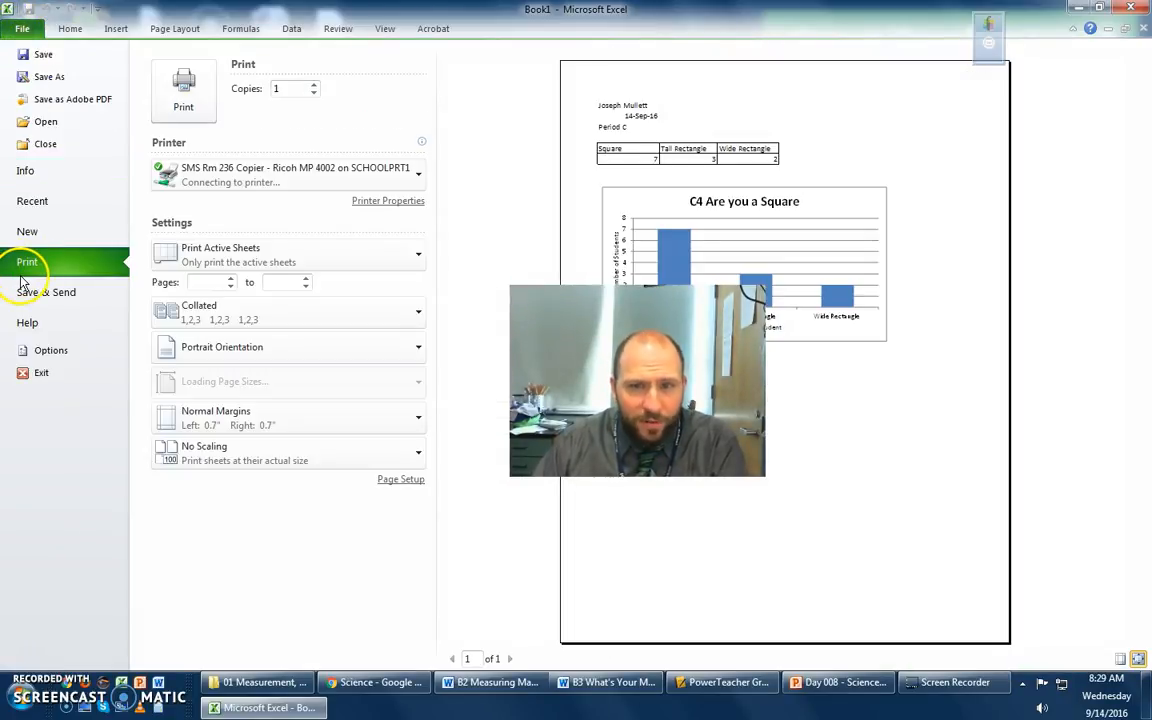